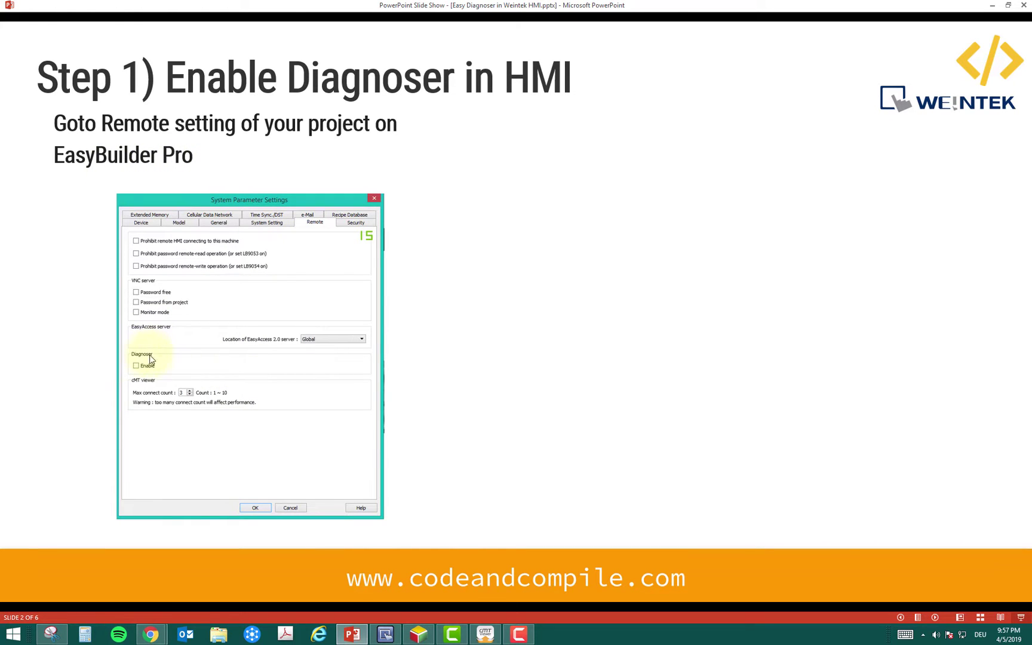
Reveal the Diagnoser enable option on slide 2, then advance to the Step 2 cMT Viewer slide
click(461, 341)
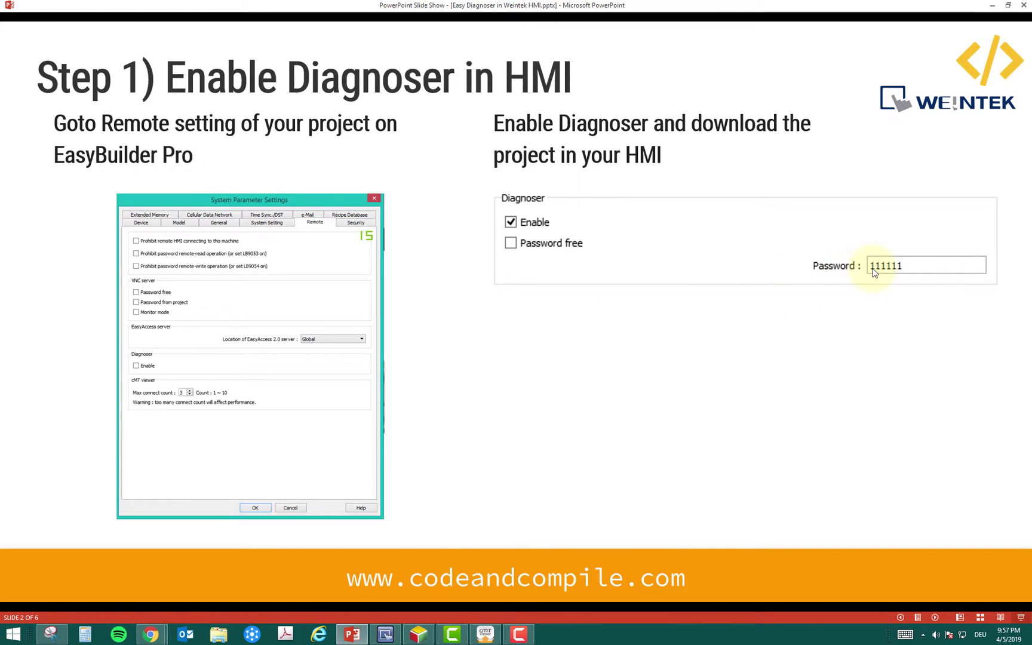
click(445, 286)
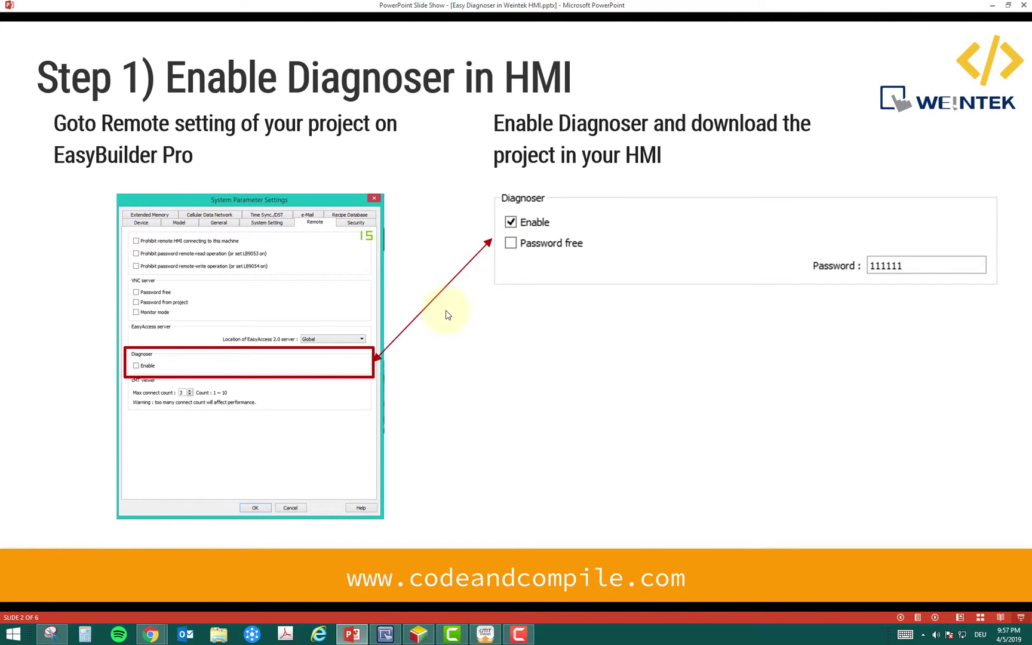
click(445, 311)
click(453, 326)
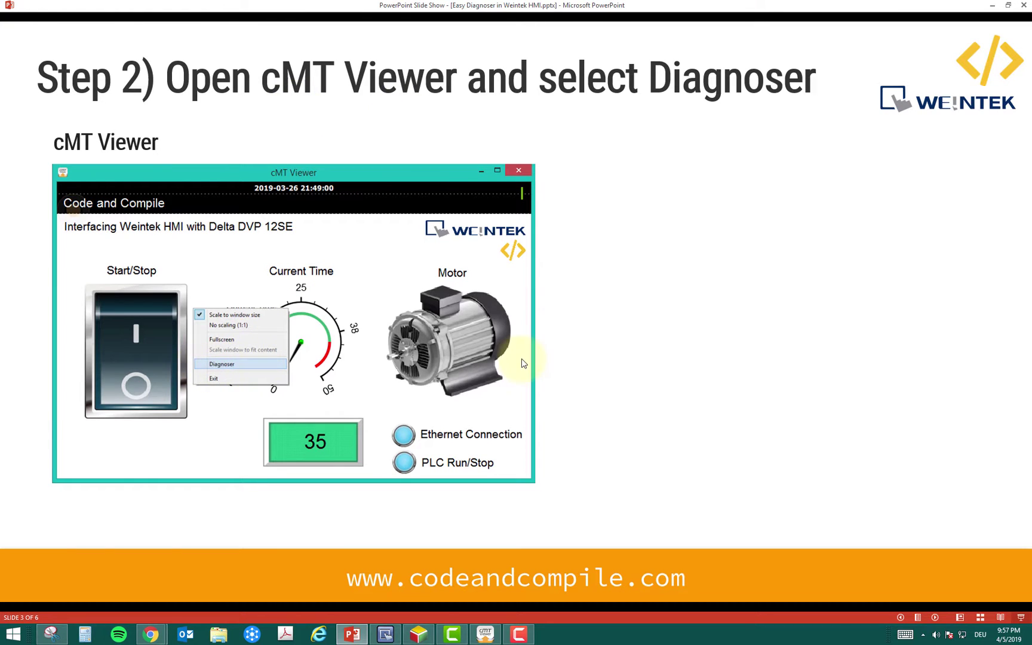
Show the Diagnoser login screenshot, advance to the Step 3 slide, then minimize the slideshow
click(553, 351)
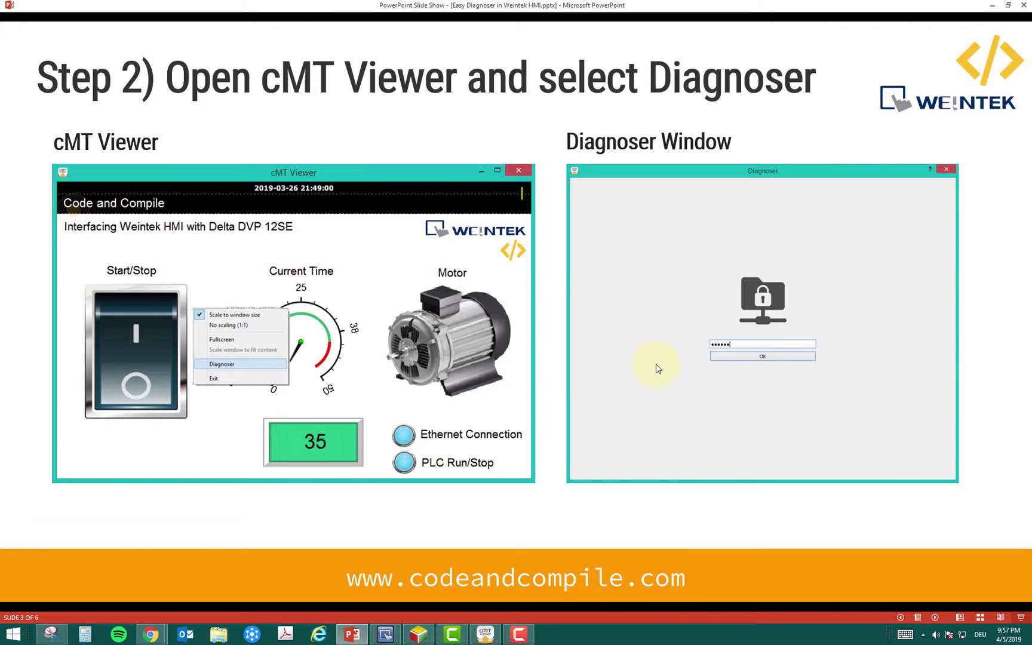
click(559, 380)
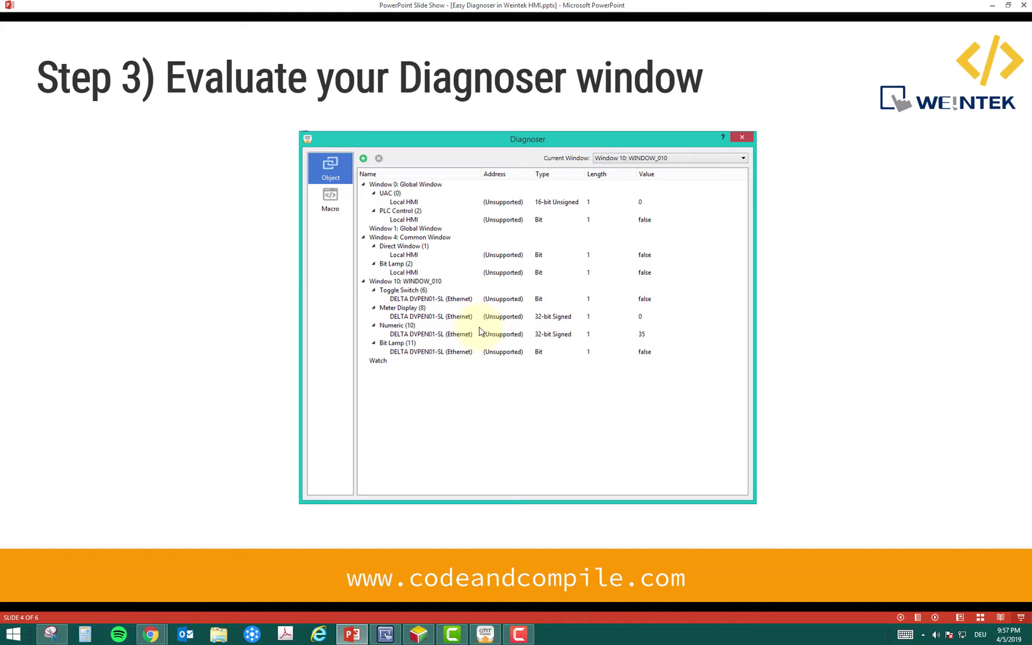
click(1009, 5)
click(771, 97)
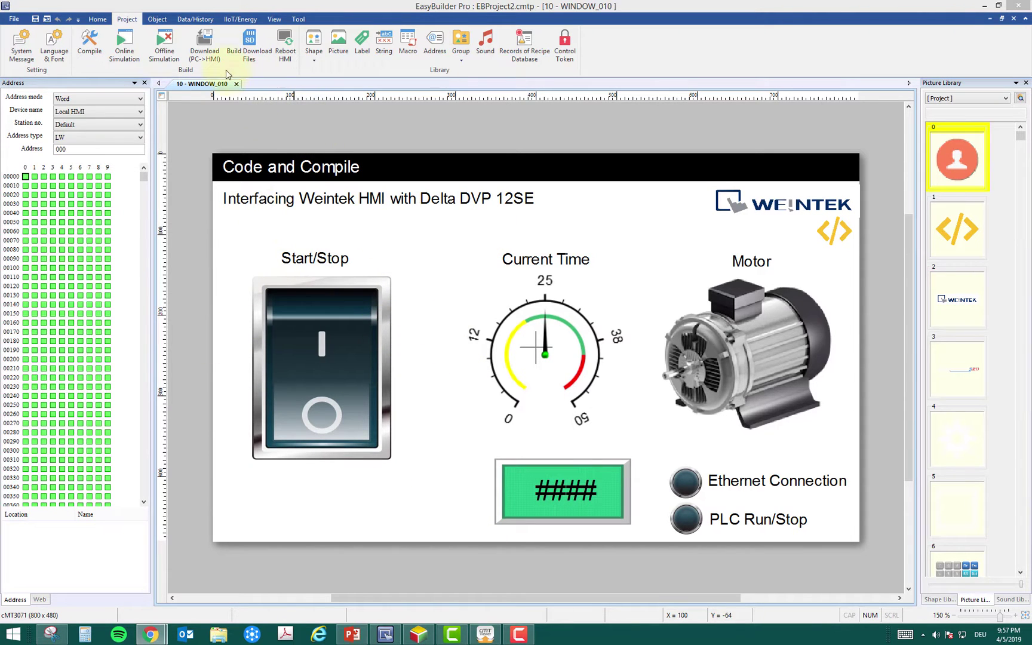
Tick Diagnoser Enable on the System Parameters Remote tab, verify its password, and apply
click(98, 20)
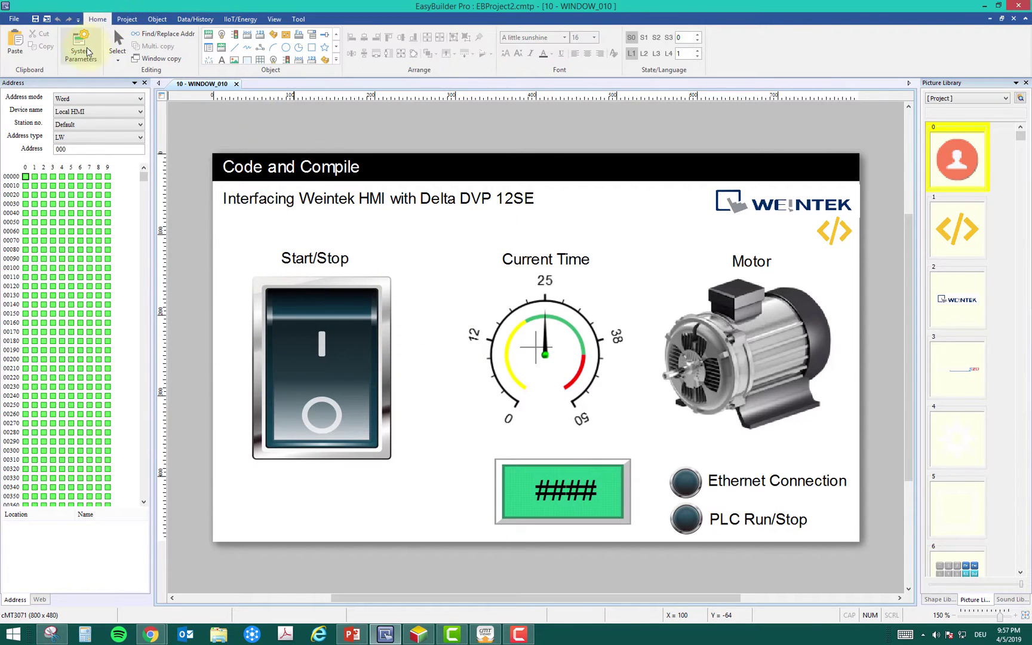
click(82, 43)
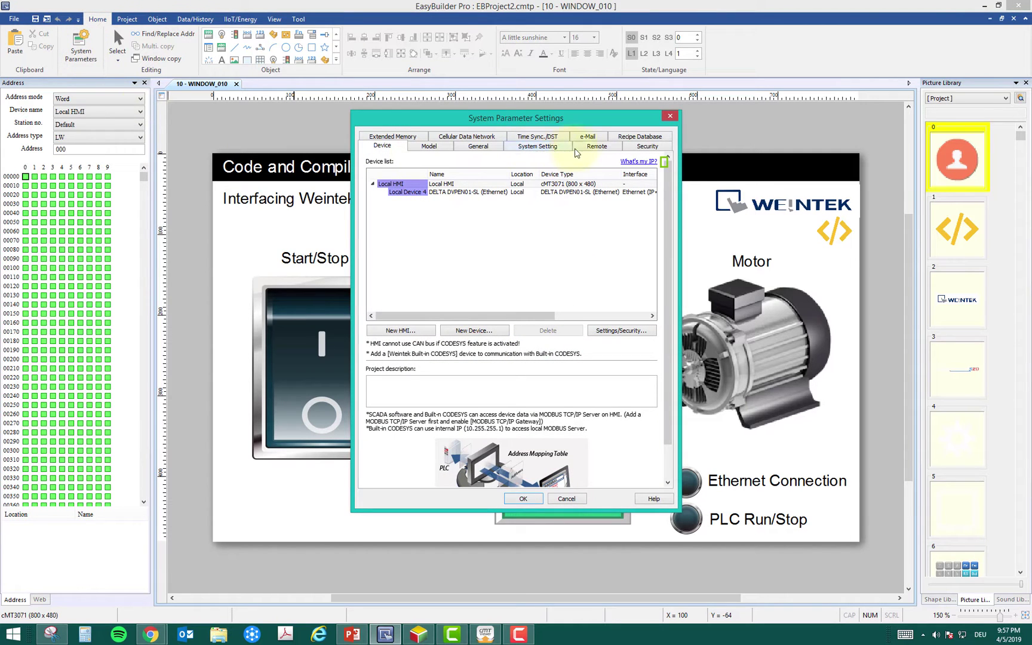
click(594, 147)
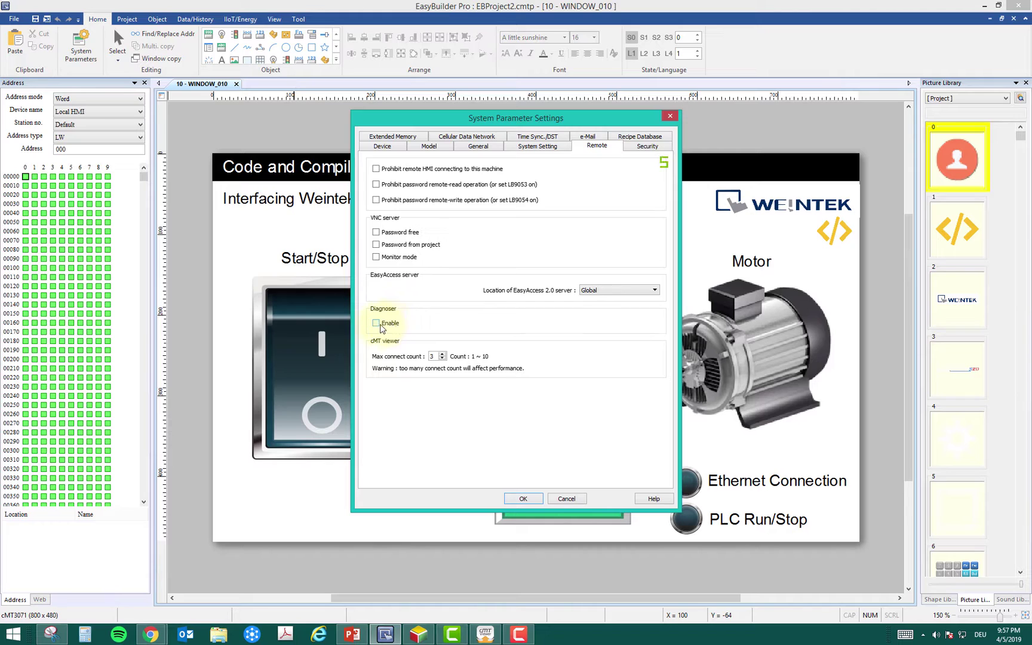
click(382, 325)
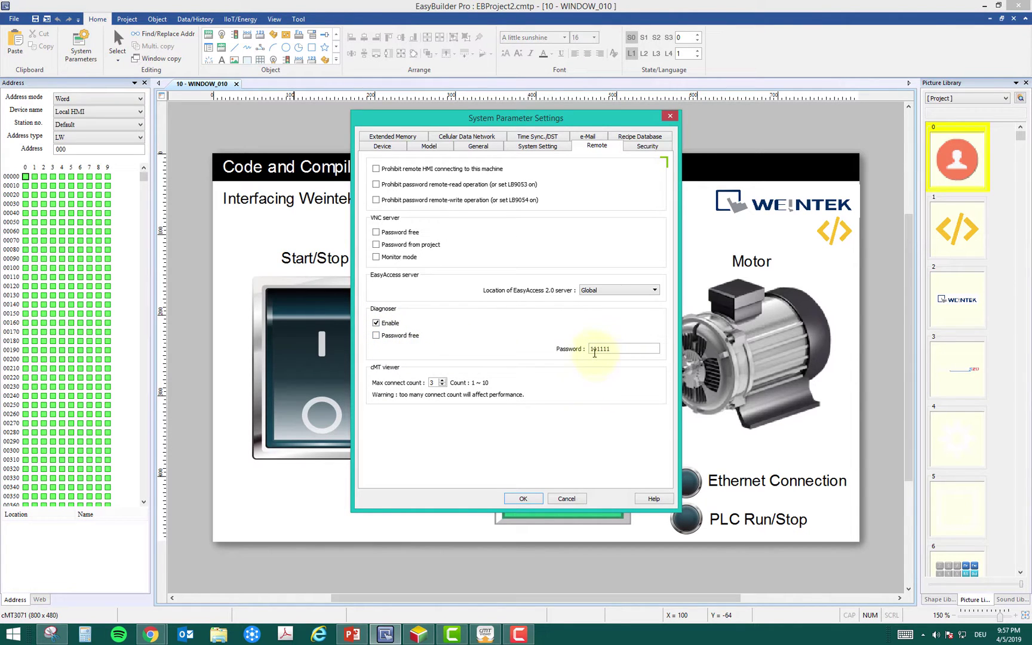
click(612, 349)
click(523, 498)
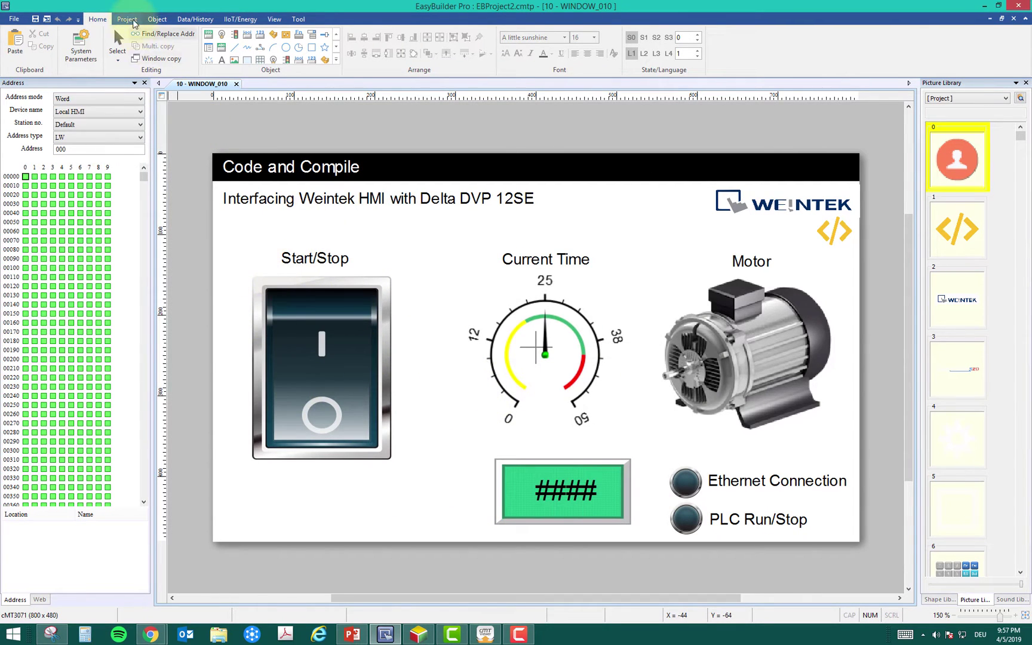
Download the project (PC->HMI) to cMT-2F5C and close the running cMT Viewer window
click(133, 21)
click(204, 56)
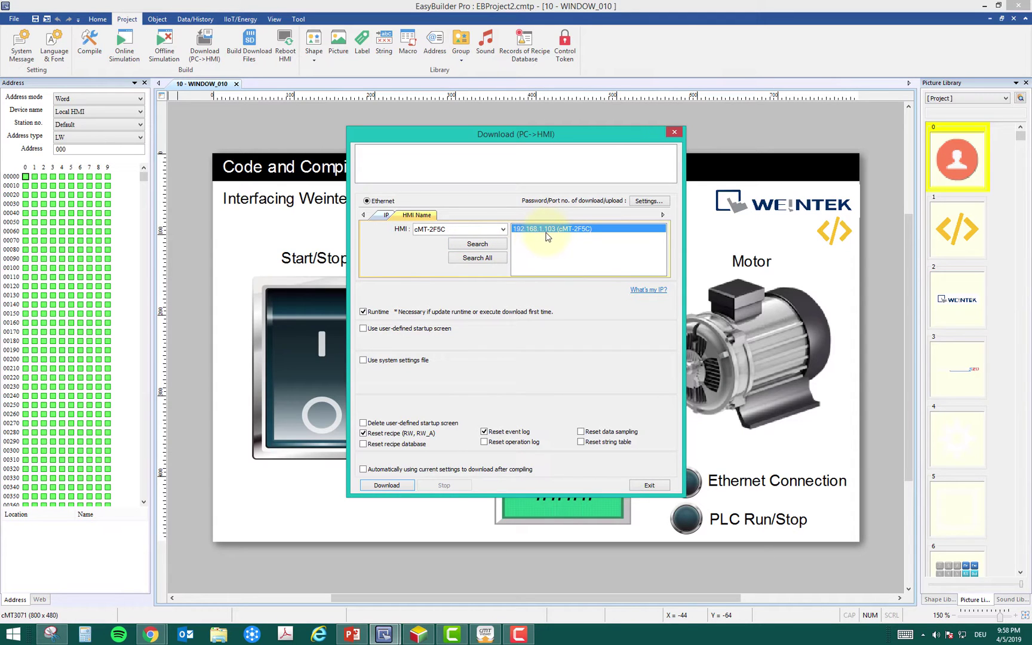
click(392, 484)
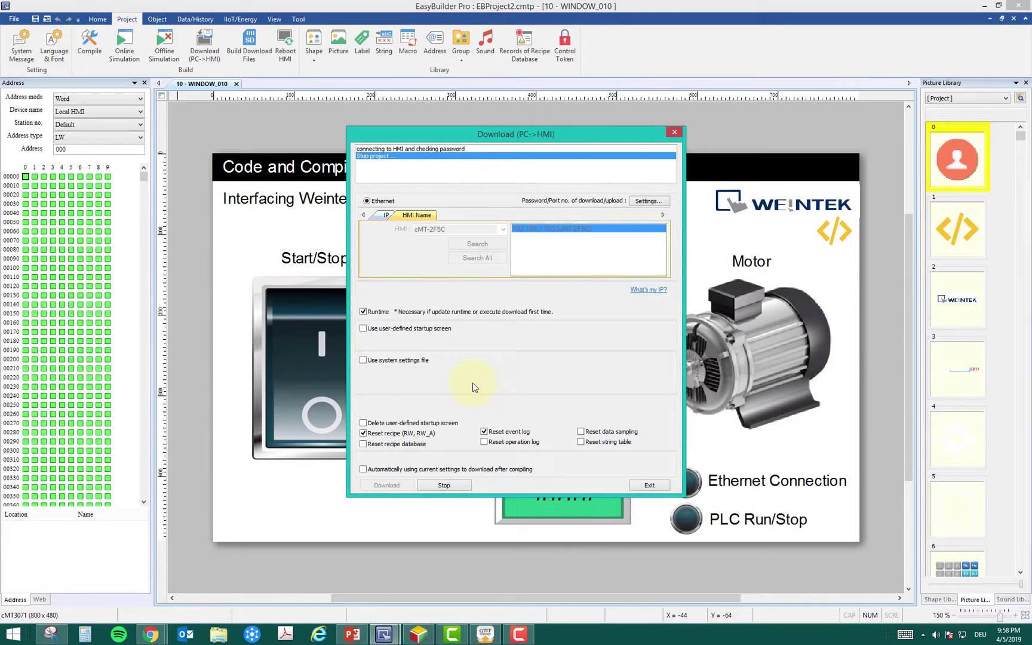
right_click(485, 634)
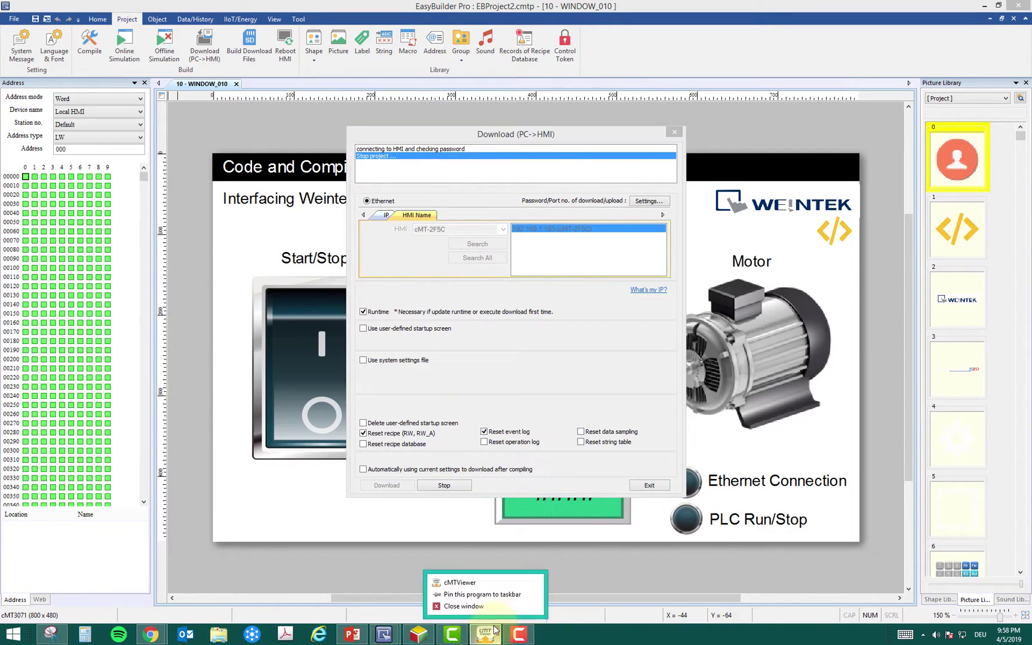
click(482, 607)
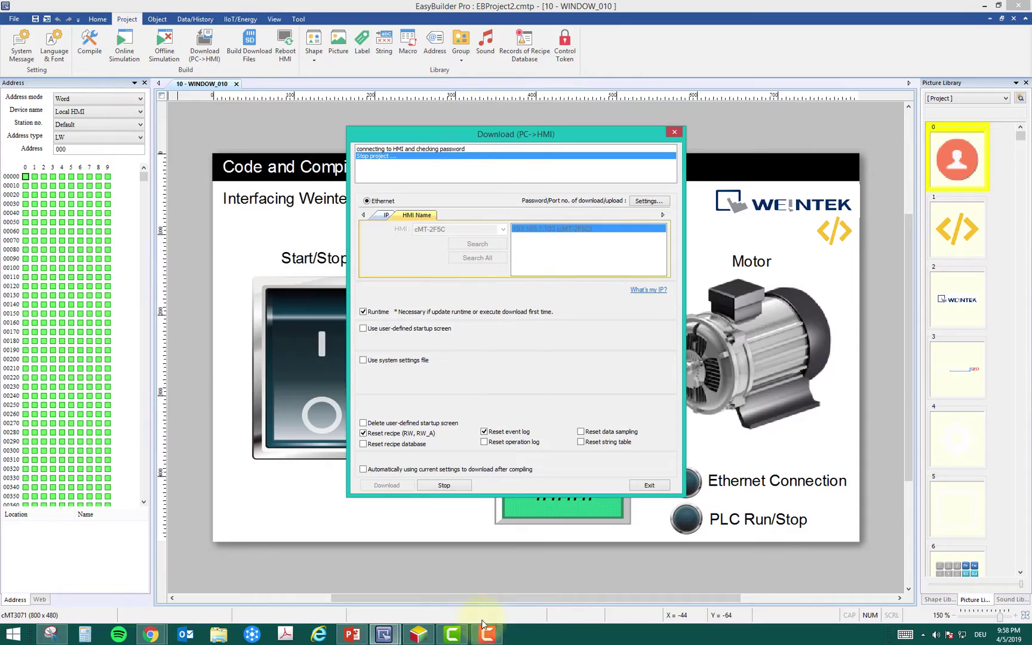
Launch cMT Viewer by searching 'cmt', arrange the windows, and open the HMI Connect list
click(12, 635)
text(cmtViewer)
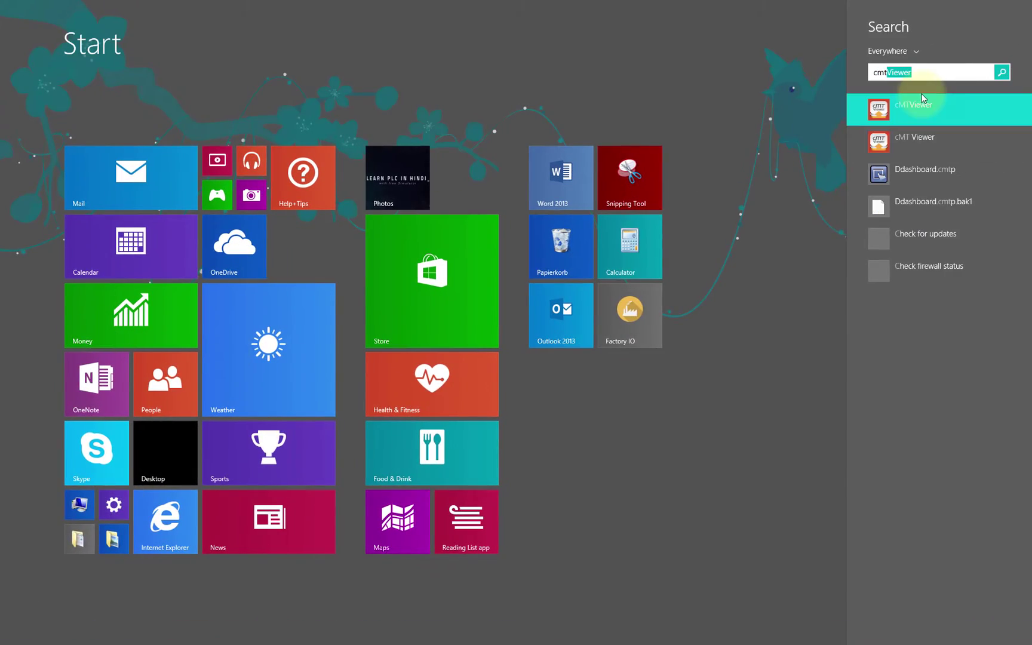
click(917, 105)
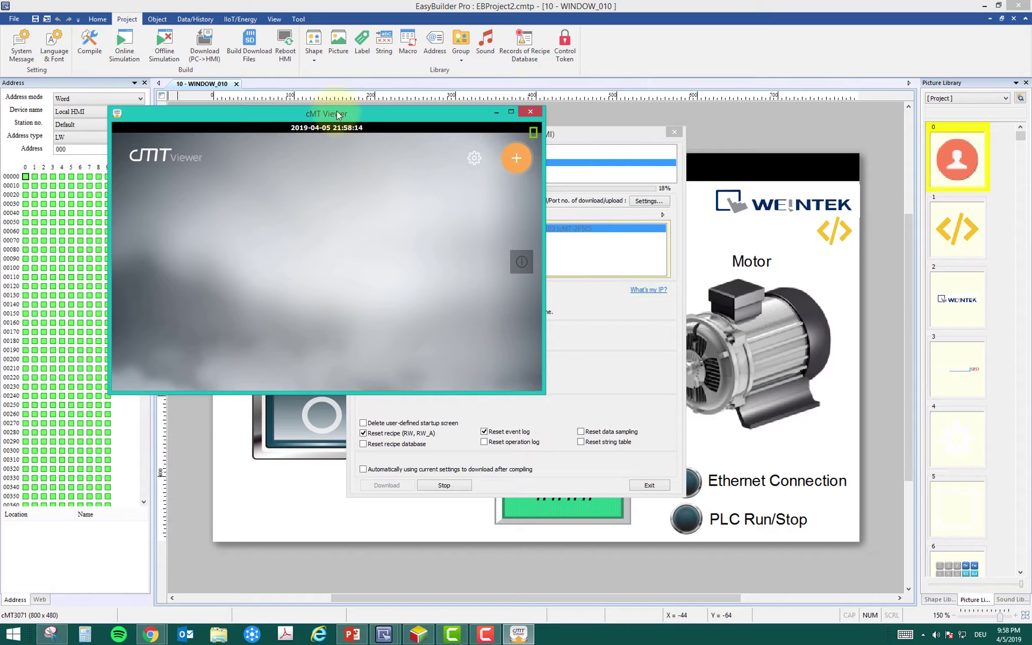
drag(486, 135, 738, 135)
click(520, 636)
drag(335, 158, 445, 175)
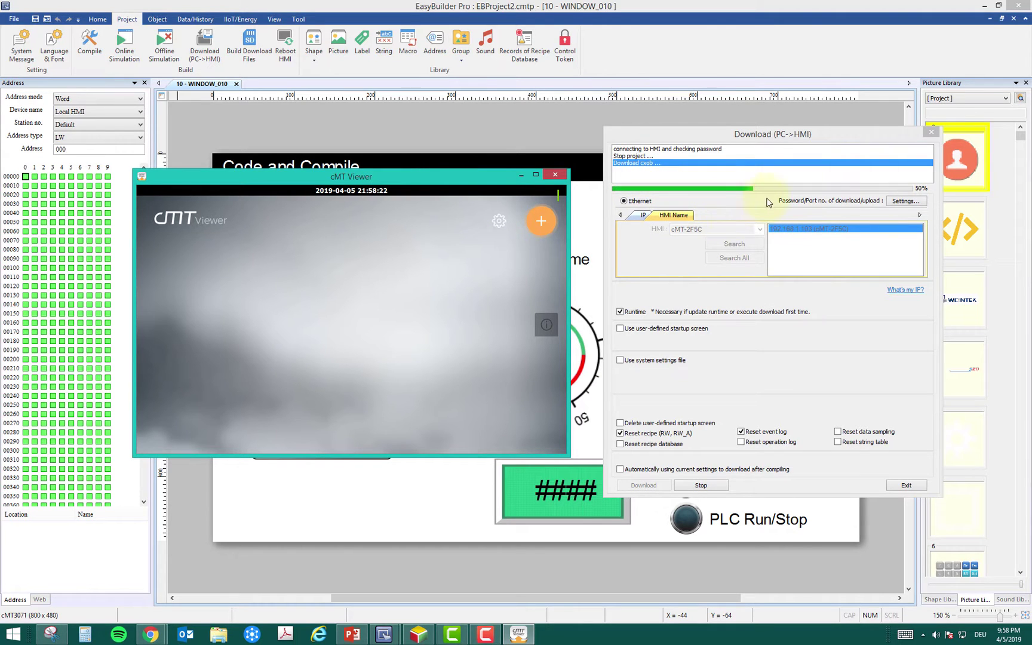
click(420, 637)
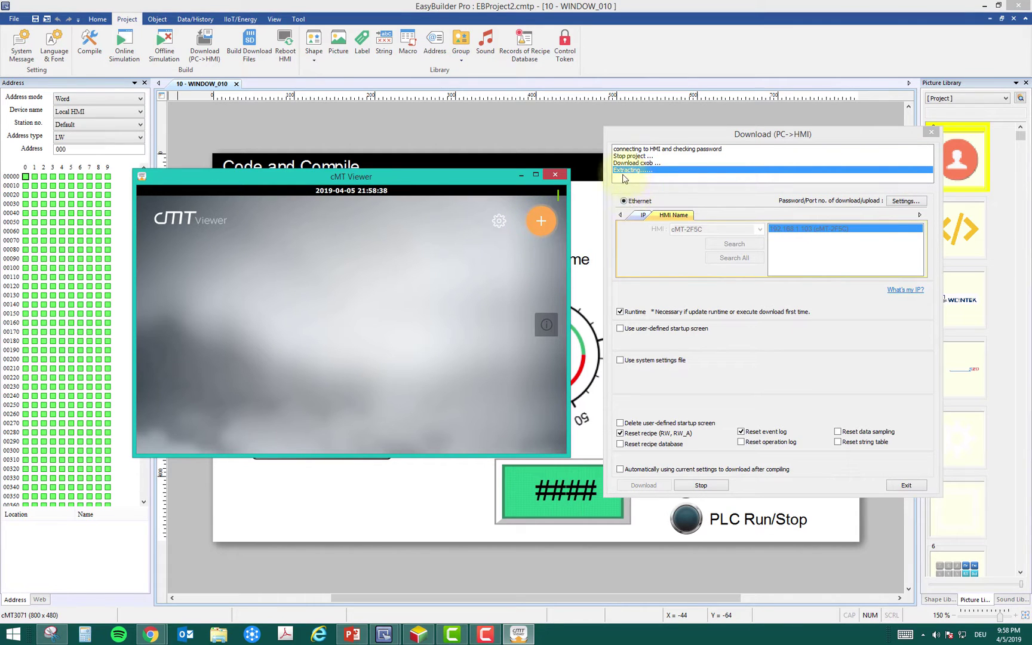
click(531, 227)
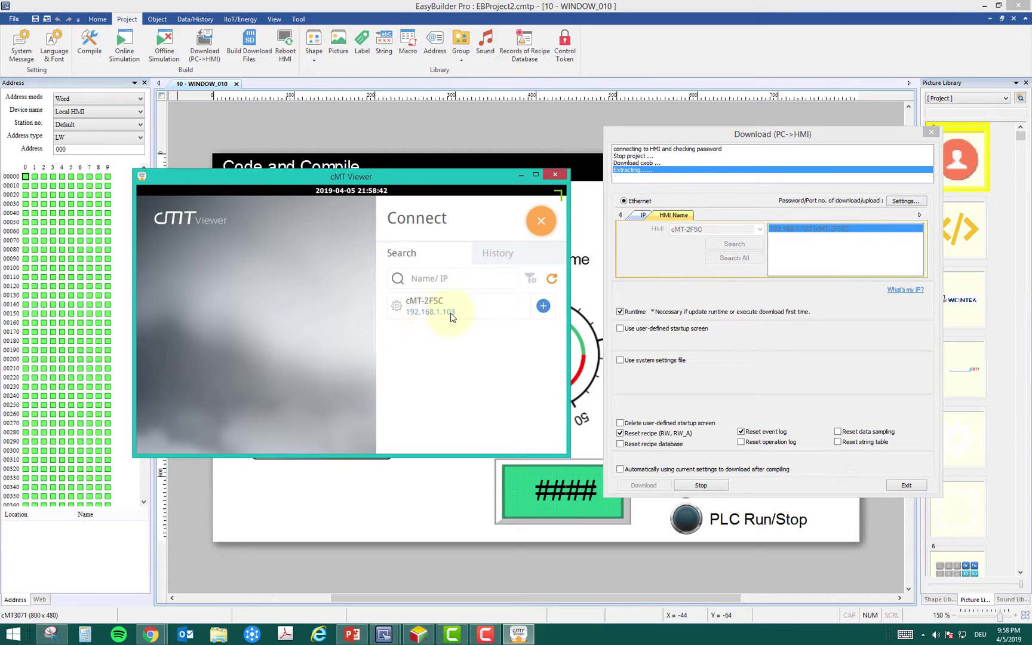
Connect to cMT-2F5C with the HMI password, move the viewer top-left, and close the Download dialog
click(544, 306)
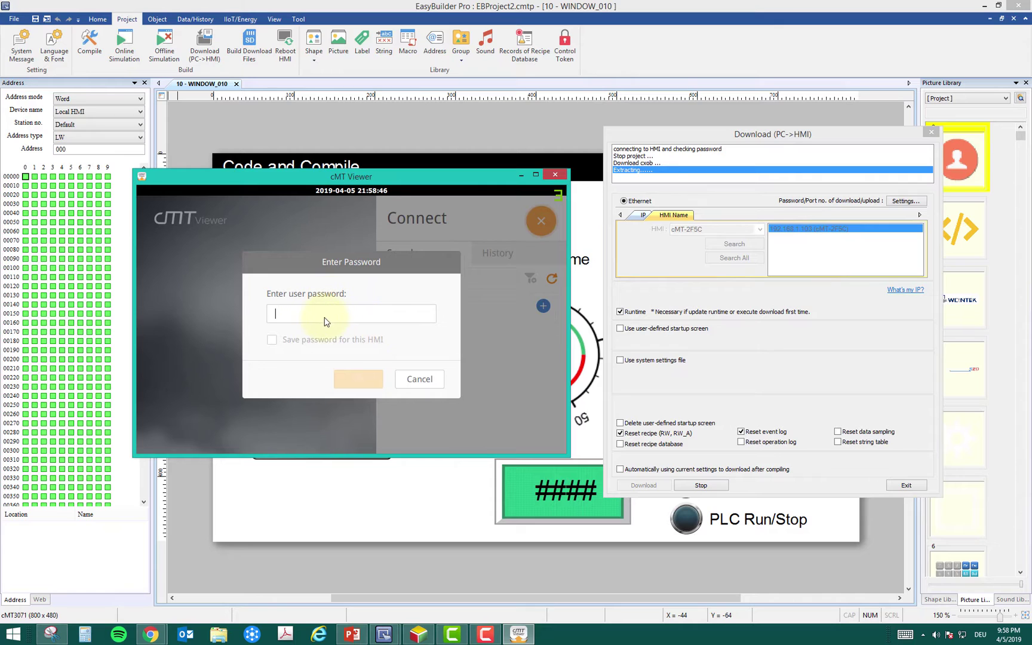
text(11)
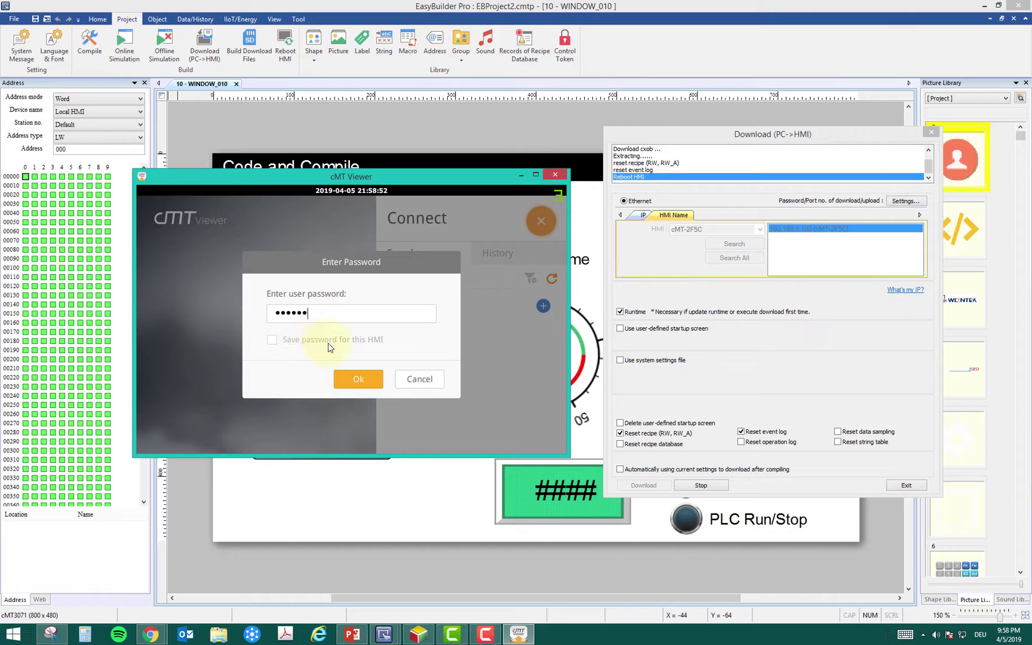
click(378, 381)
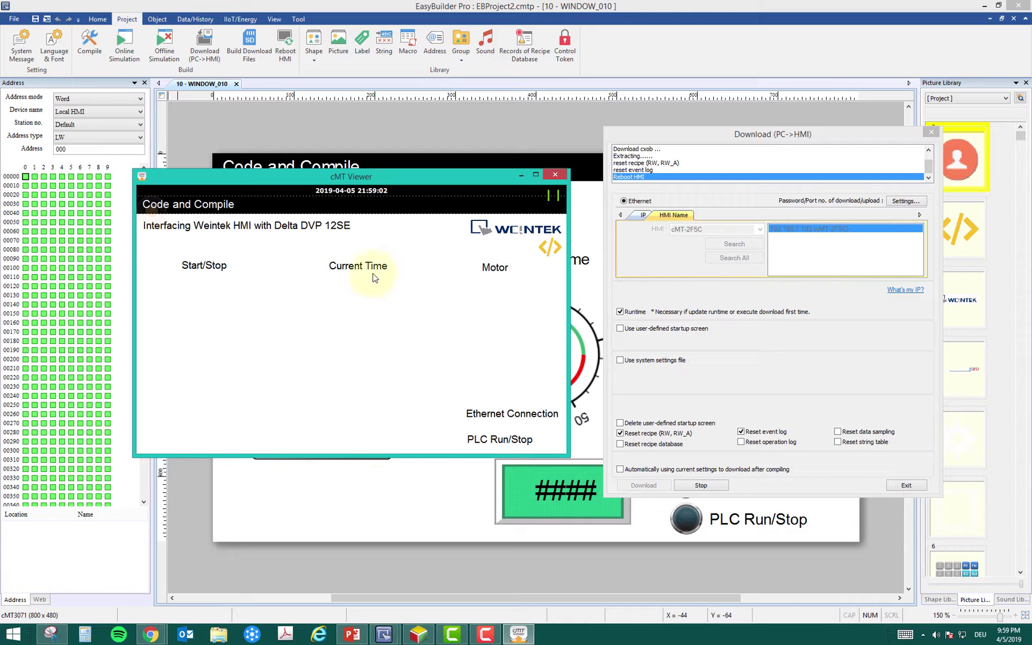
drag(386, 178, 275, 73)
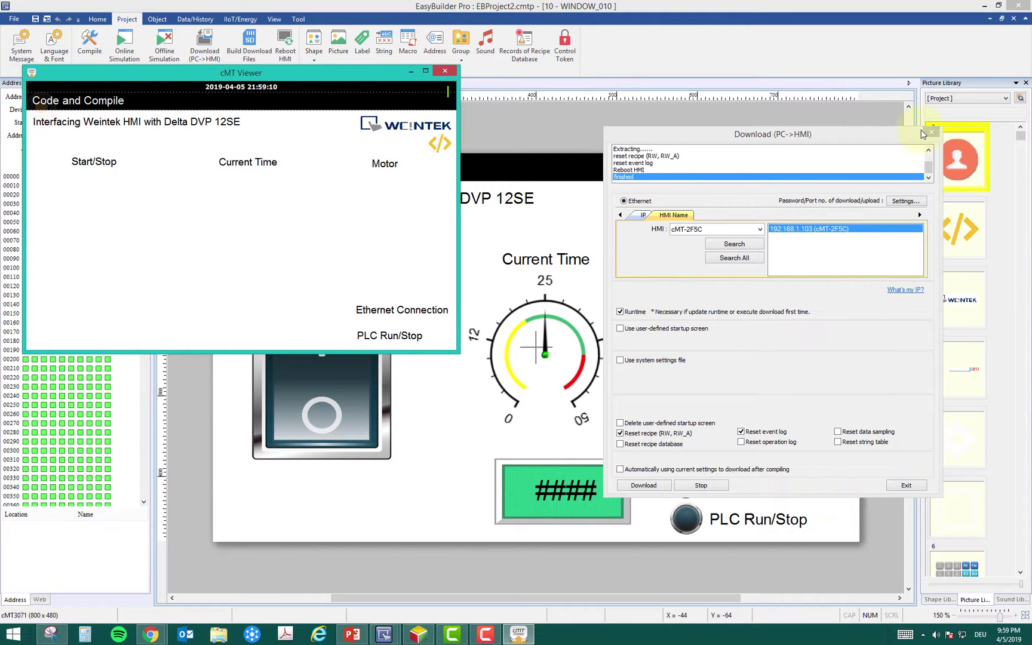
click(932, 132)
Bring up the live HMI screen and toggle the Start/Stop switch on, then off
click(519, 635)
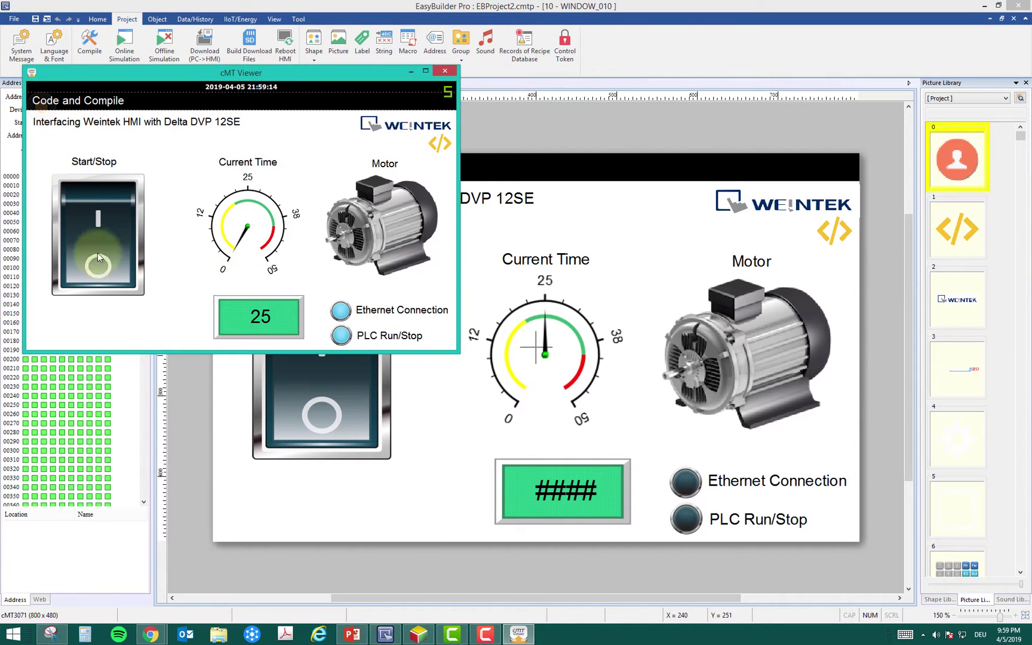
click(108, 213)
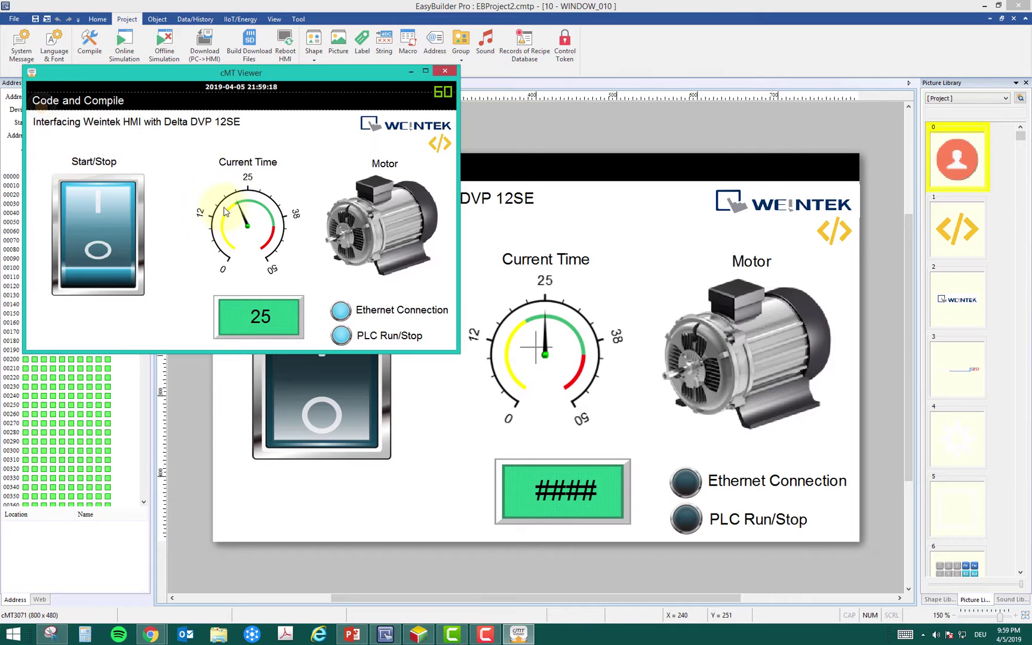
click(99, 251)
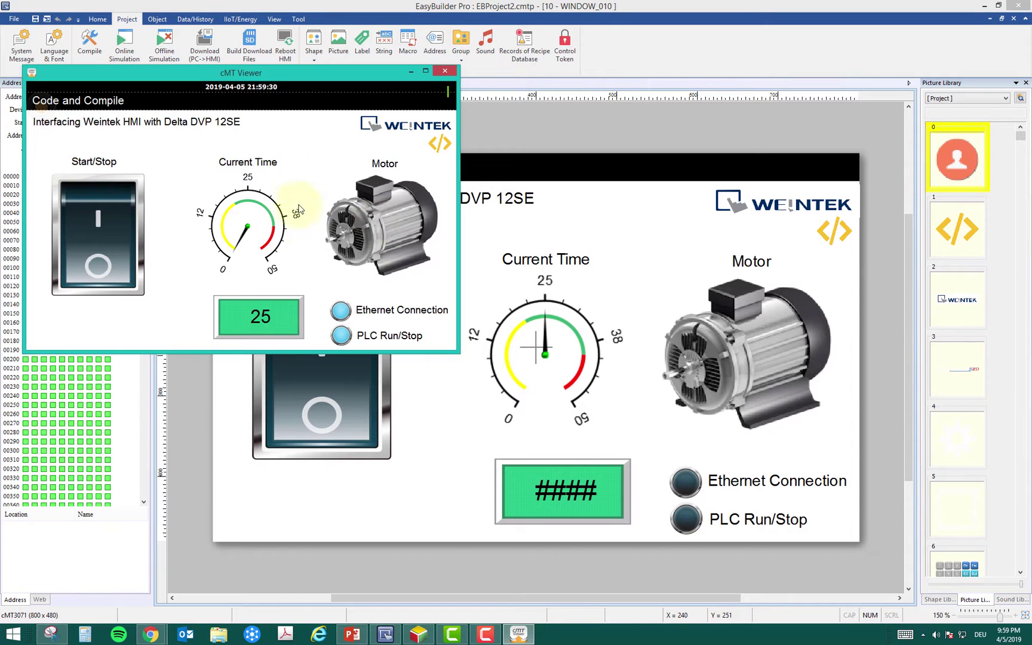
Open the Diagnoser from the viewer's right-click menu and unlock it with its password
right_click(177, 224)
click(251, 284)
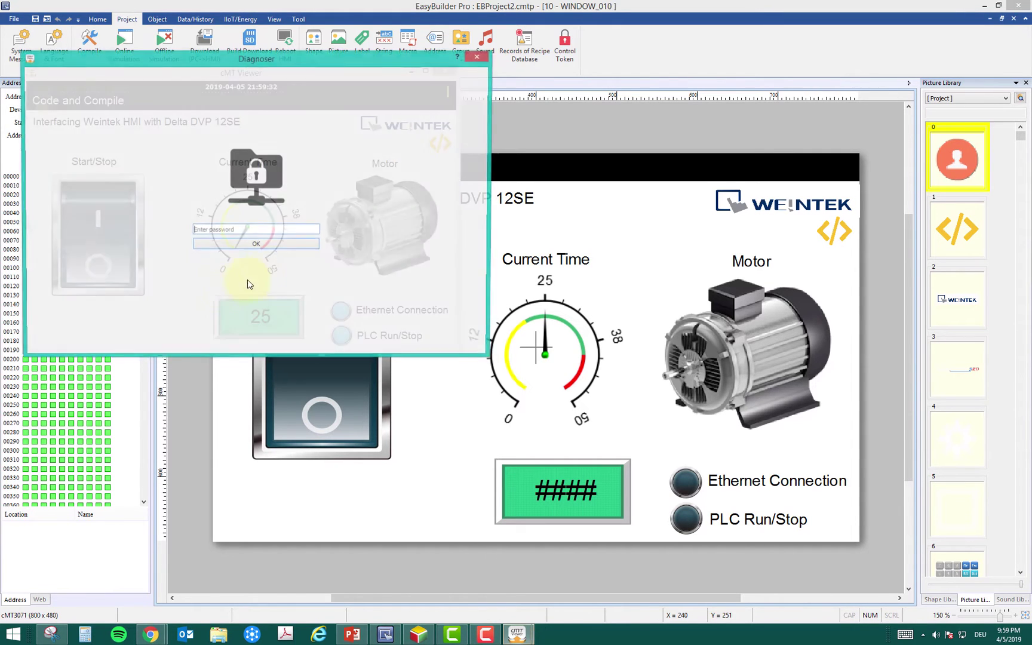
drag(263, 75, 687, 76)
text(1)
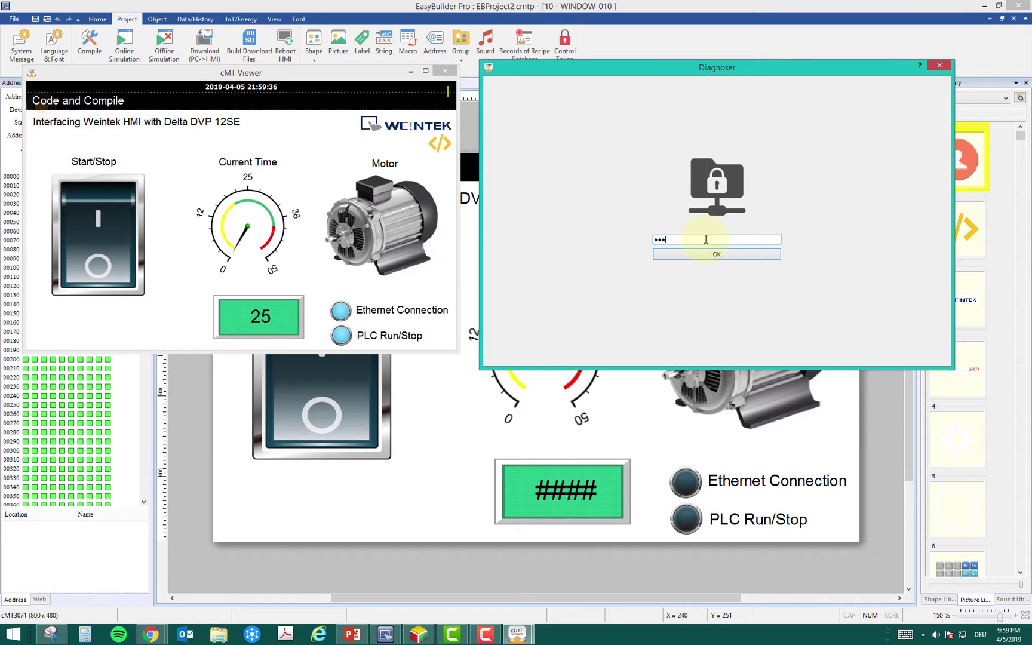
click(710, 257)
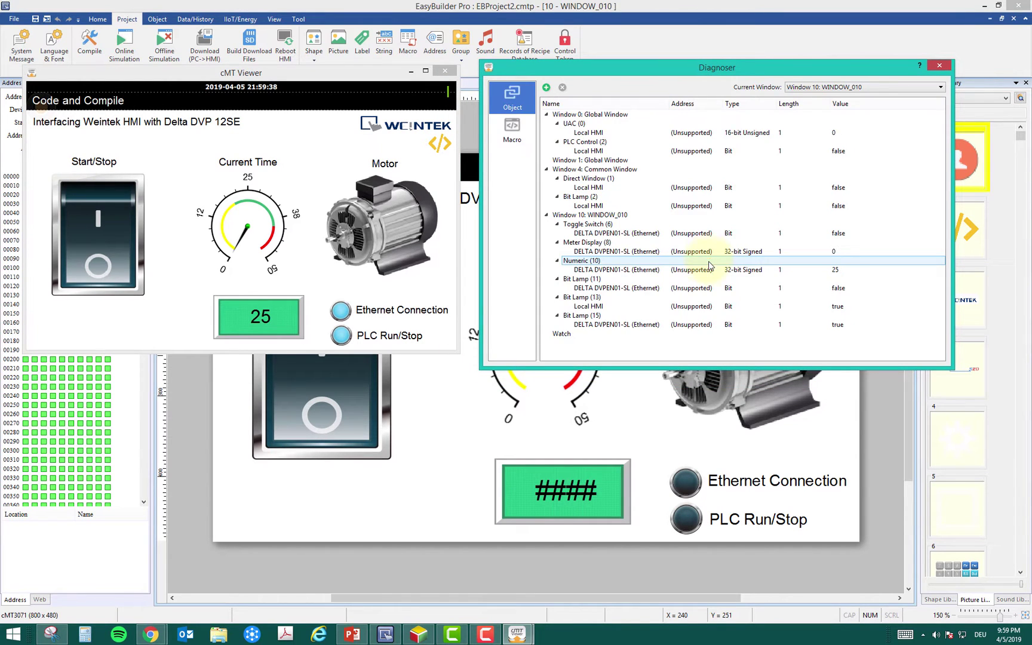
Locate the Motor lamp, Ethernet Connection lamp, Current Time meter, Start/Stop switch and numeric display tags
click(763, 292)
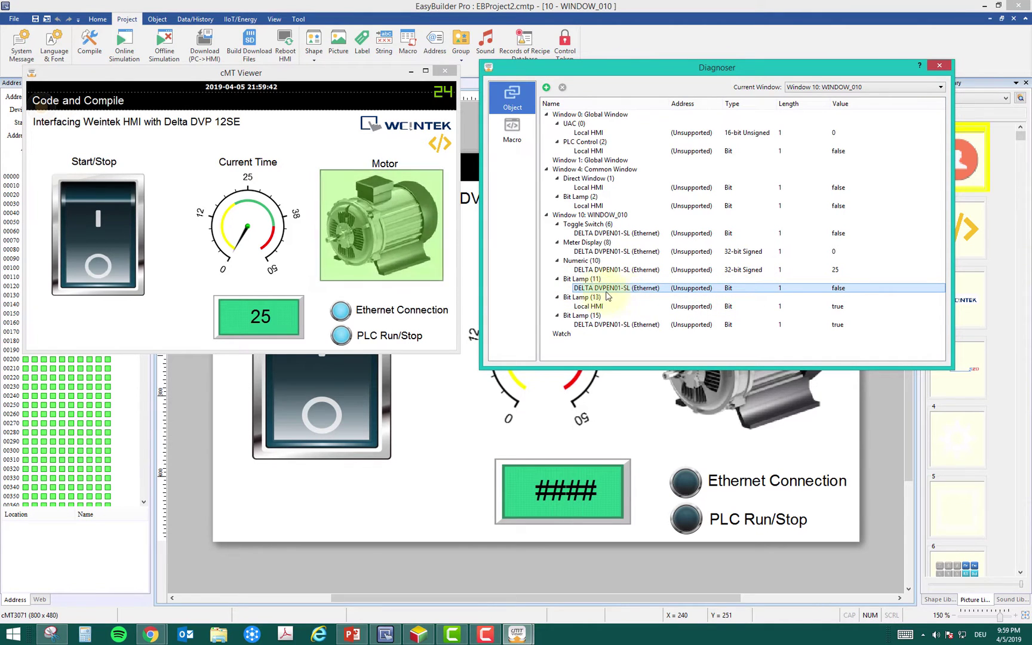
click(622, 308)
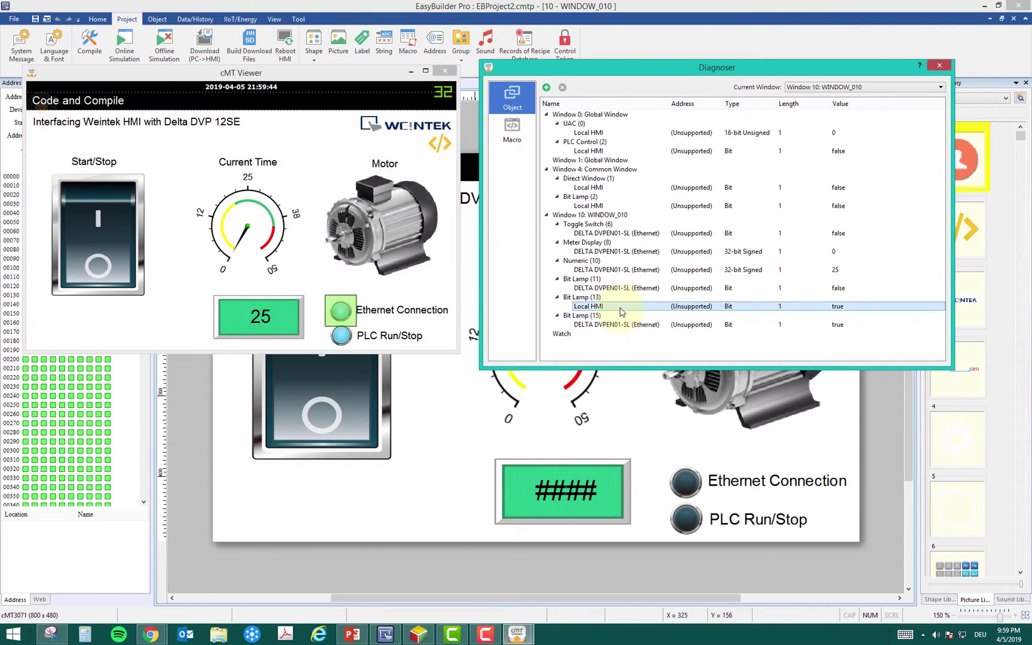
click(652, 256)
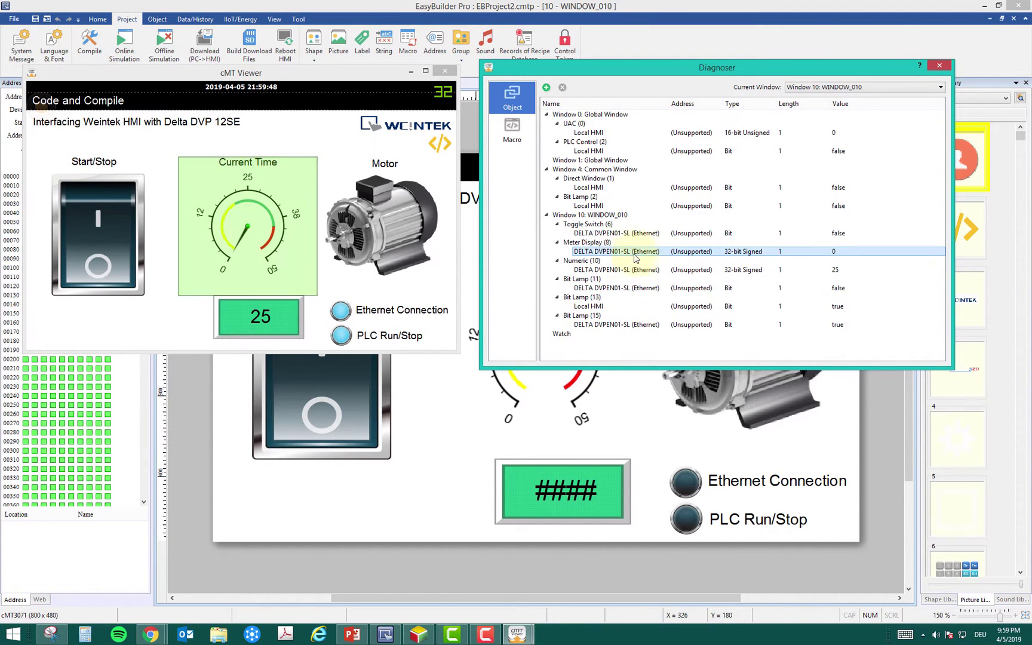
click(598, 234)
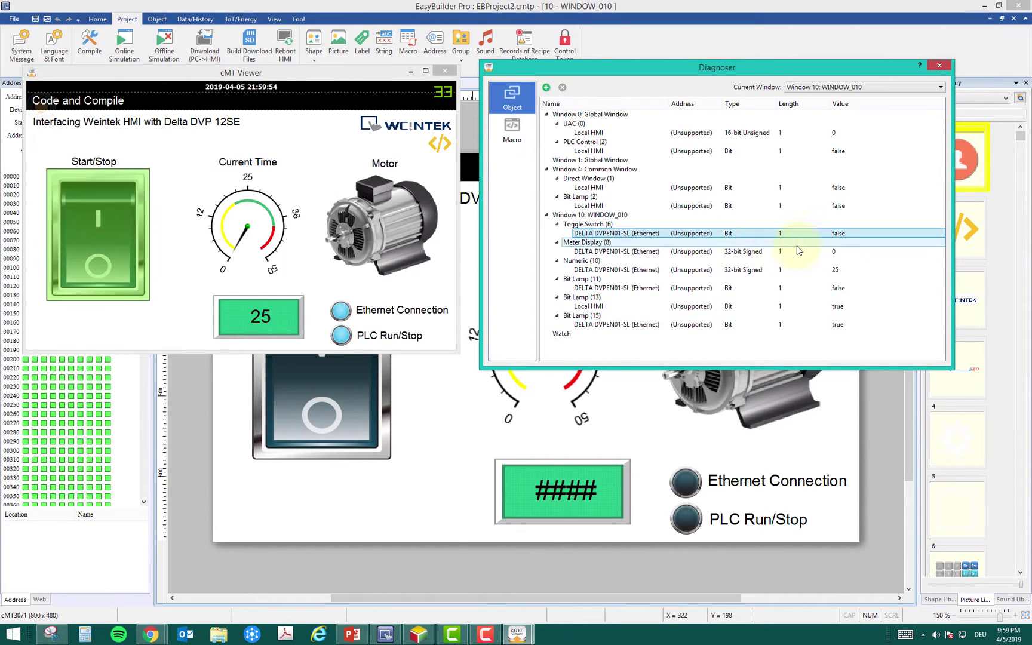
click(736, 254)
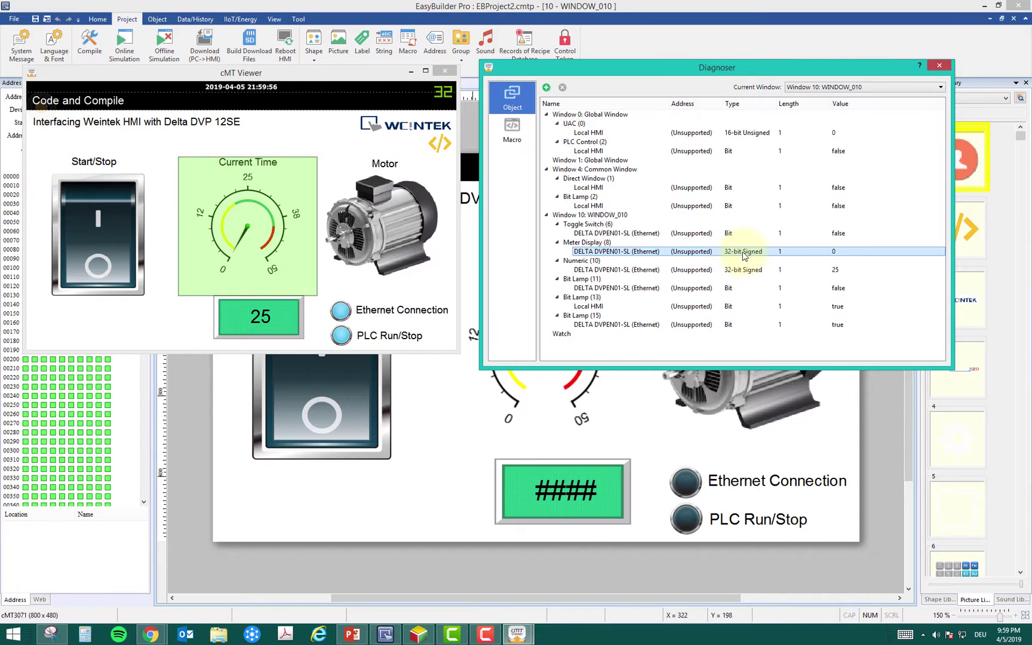
click(739, 233)
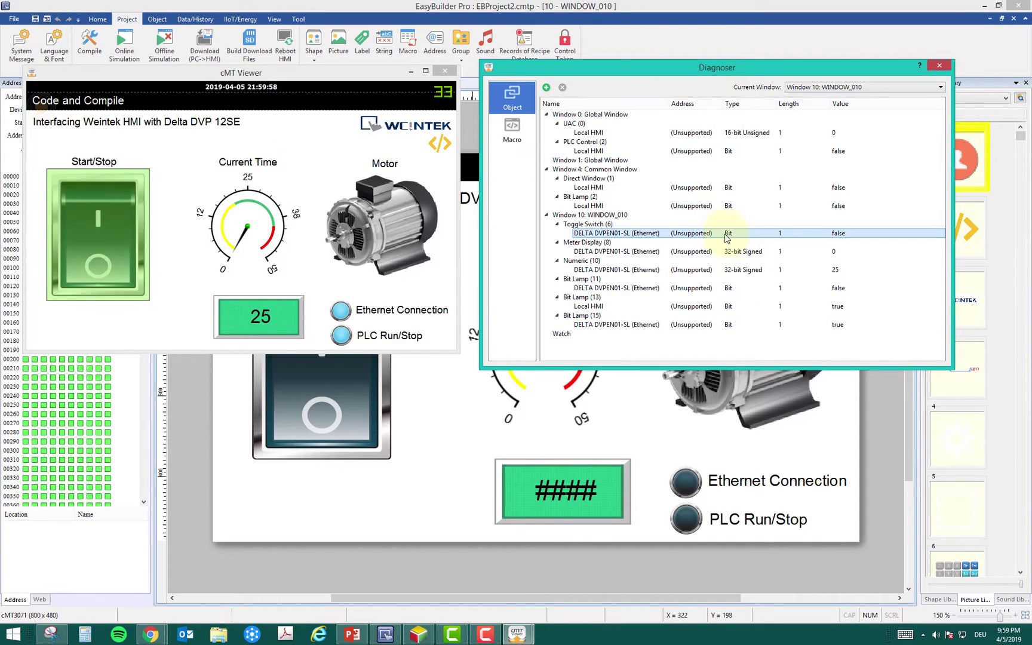
click(732, 270)
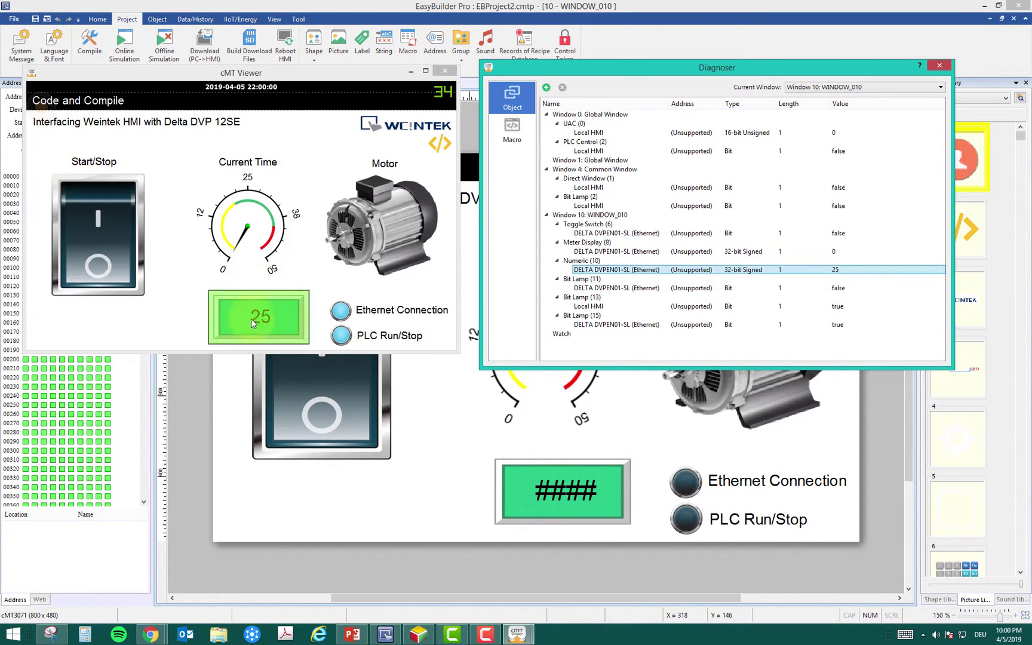
click(727, 289)
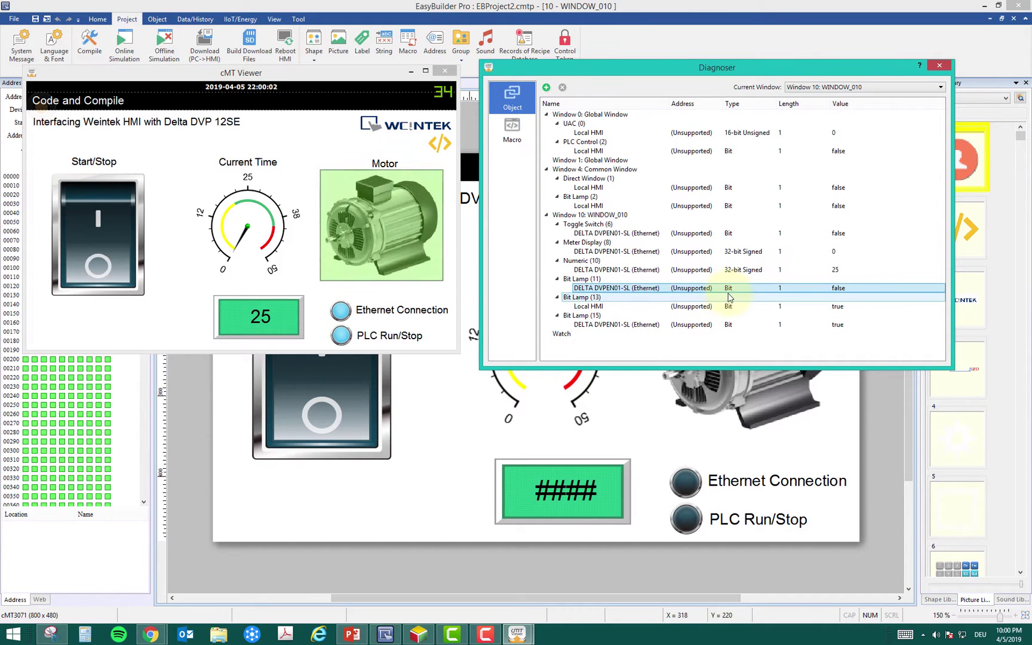
Switch the motor on, inspect the Meter Display (8) and Bit Lamp (13) values, then switch it off
click(106, 207)
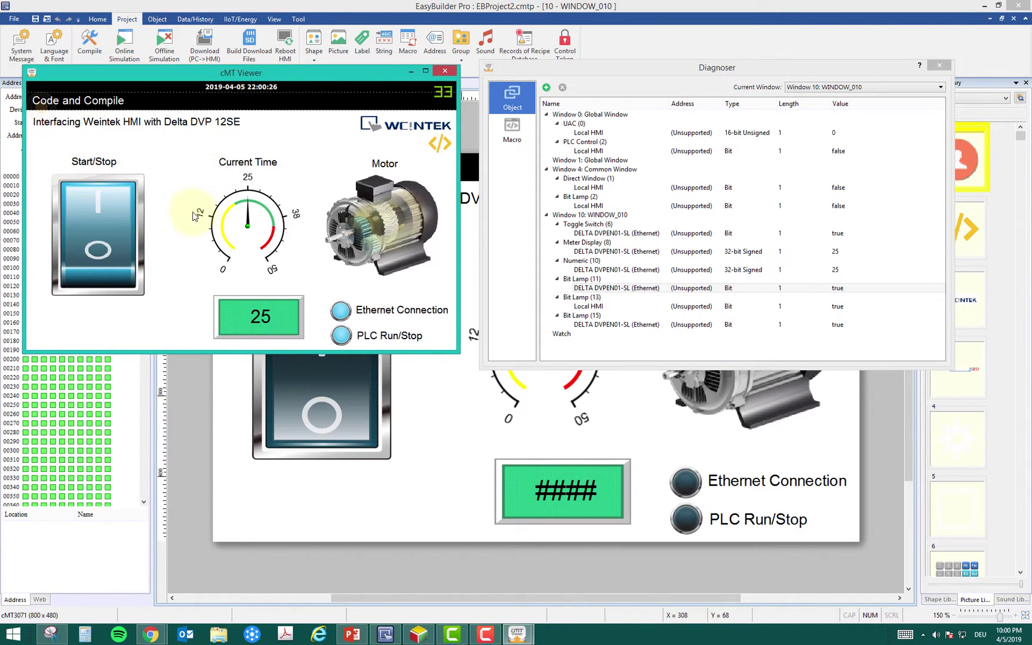
click(669, 251)
click(732, 299)
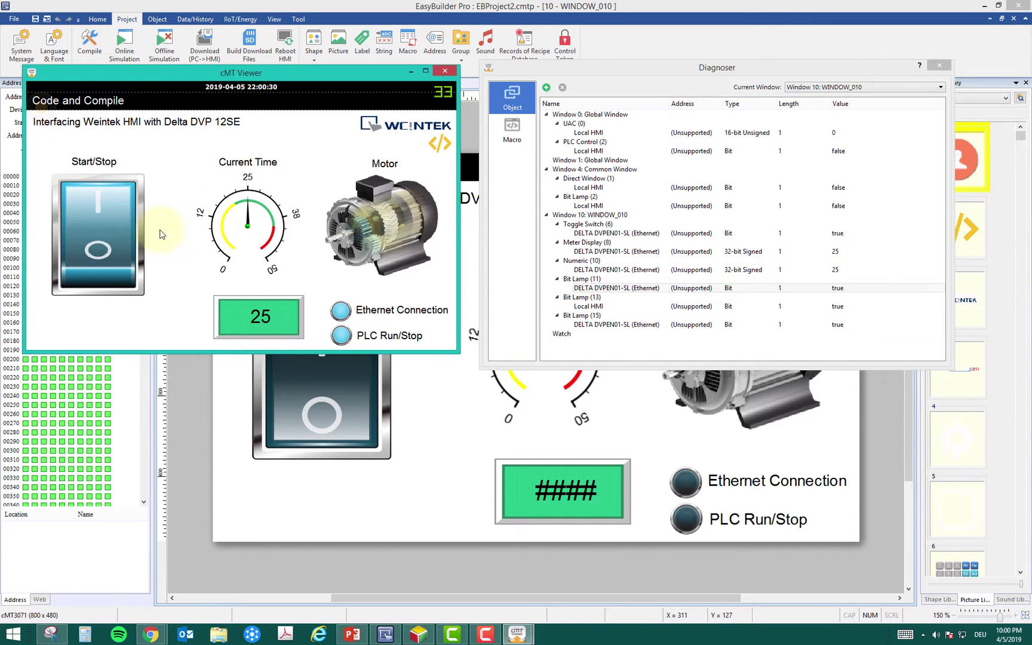
click(98, 239)
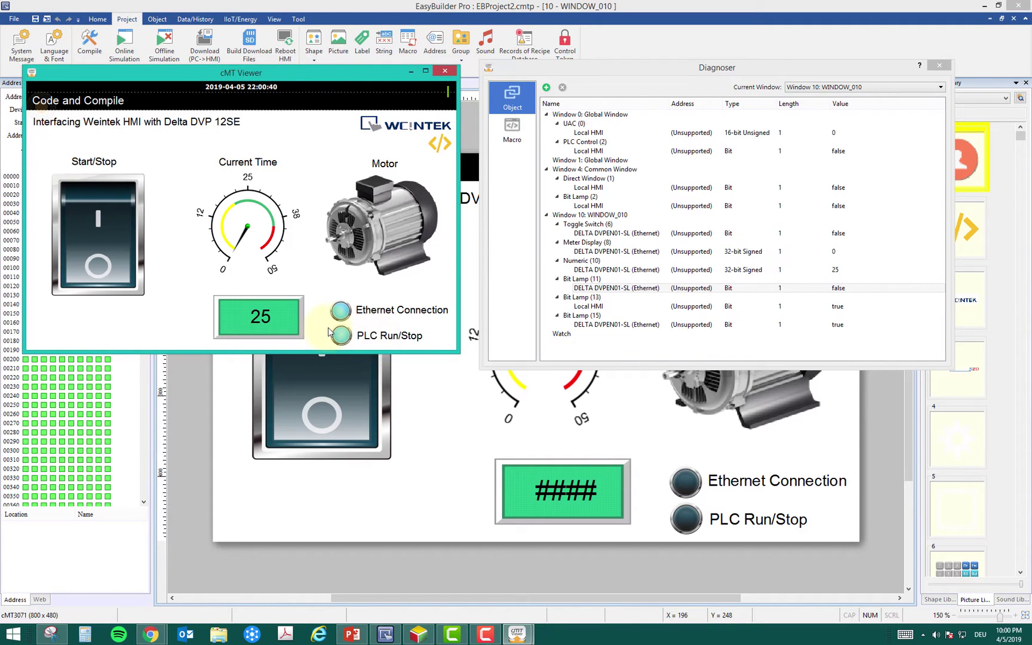
Arrange the ISPSoft and HMI viewer windows side by side, then stop the PLC and confirm
click(431, 638)
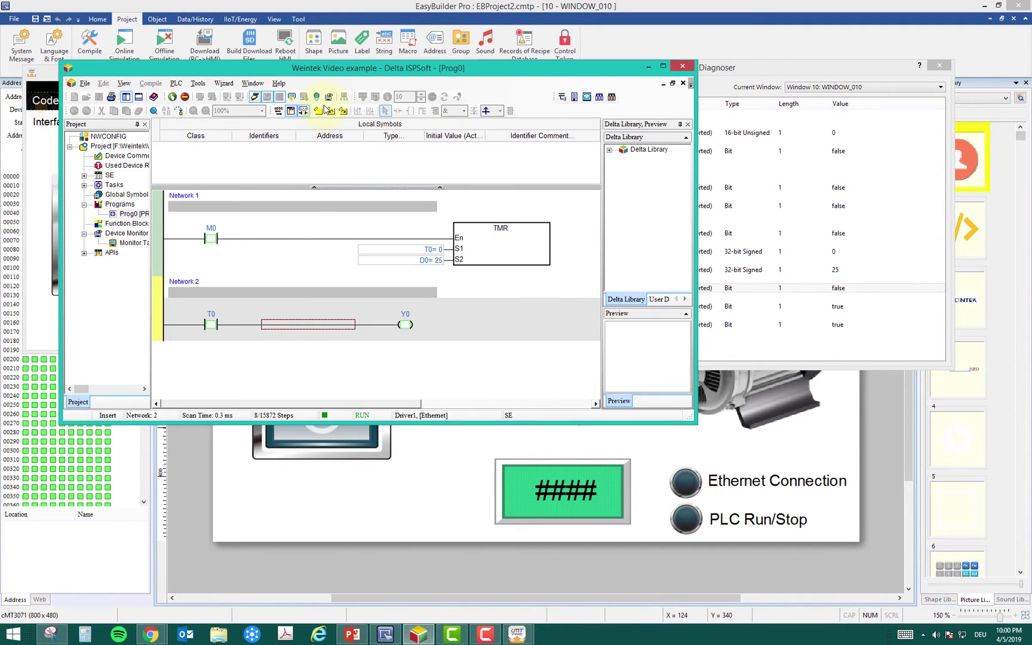
drag(337, 76, 660, 266)
drag(327, 83, 304, 18)
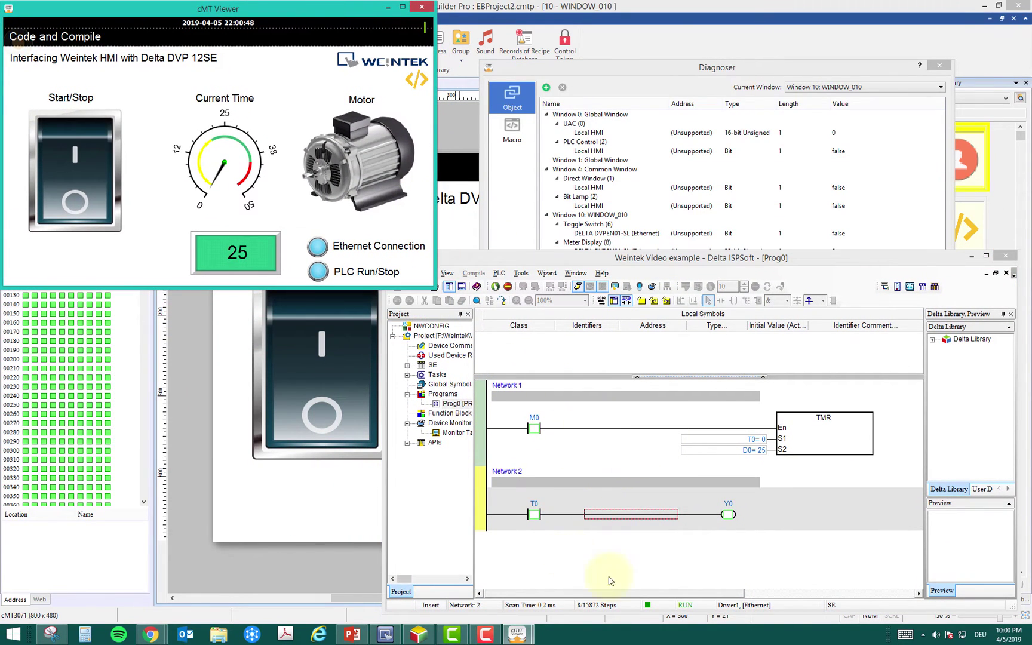
click(684, 610)
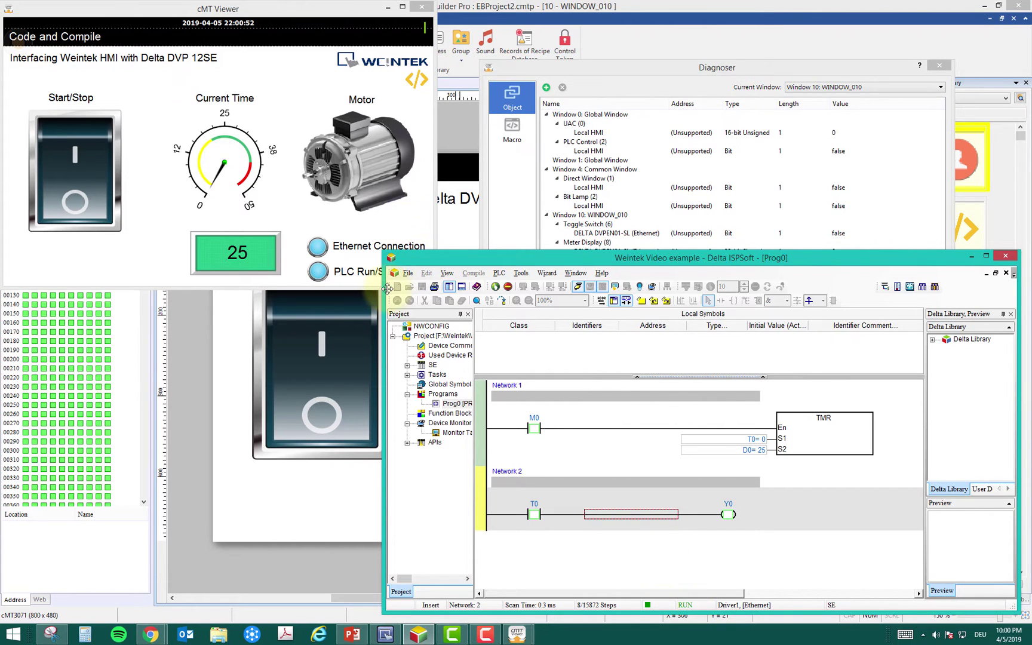
drag(385, 287, 454, 288)
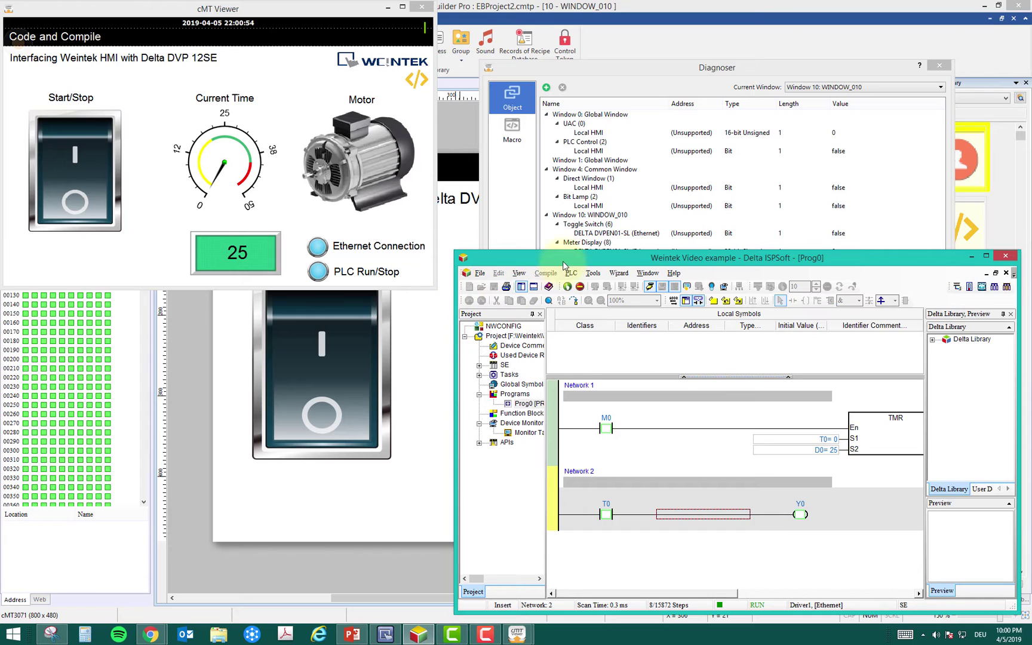
drag(562, 264, 547, 257)
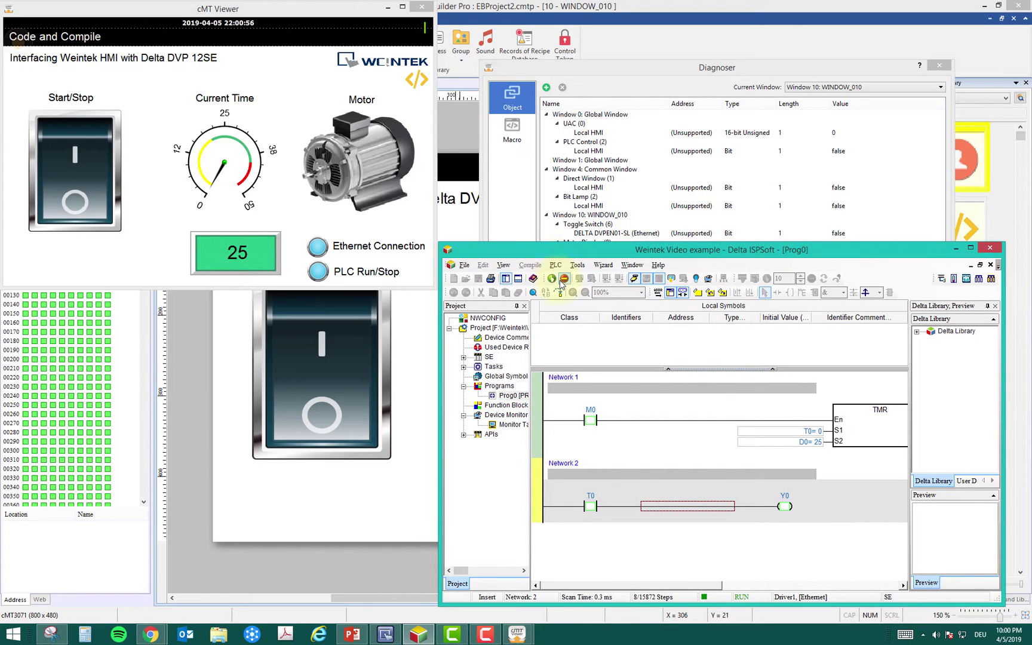
click(563, 279)
click(534, 352)
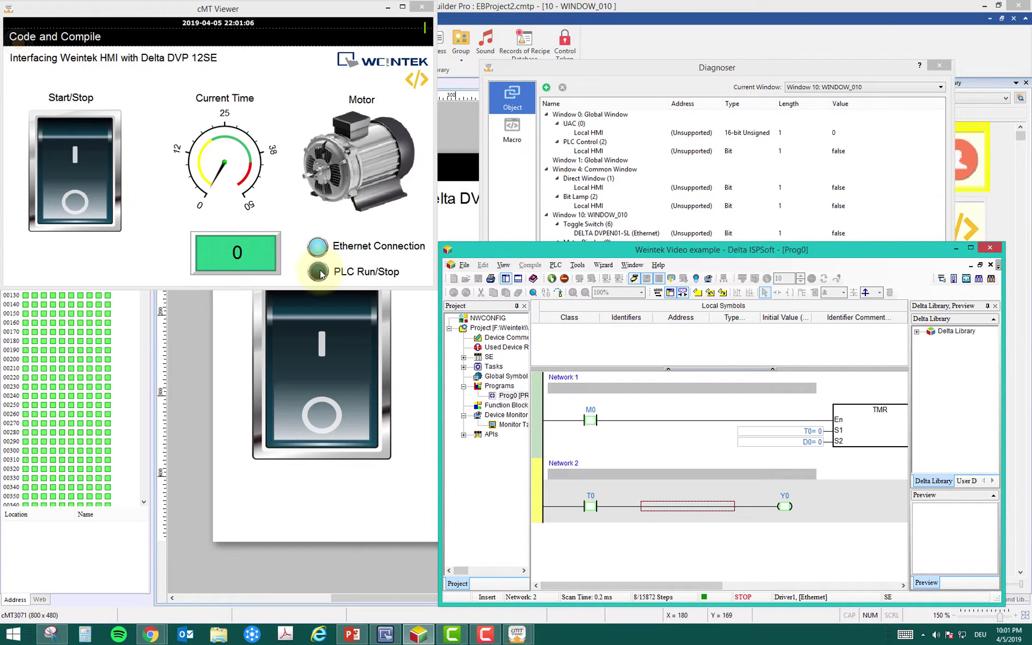
Put the PLC back into RUN mode, confirming with Yes, and bring the HMI viewer forward
click(551, 279)
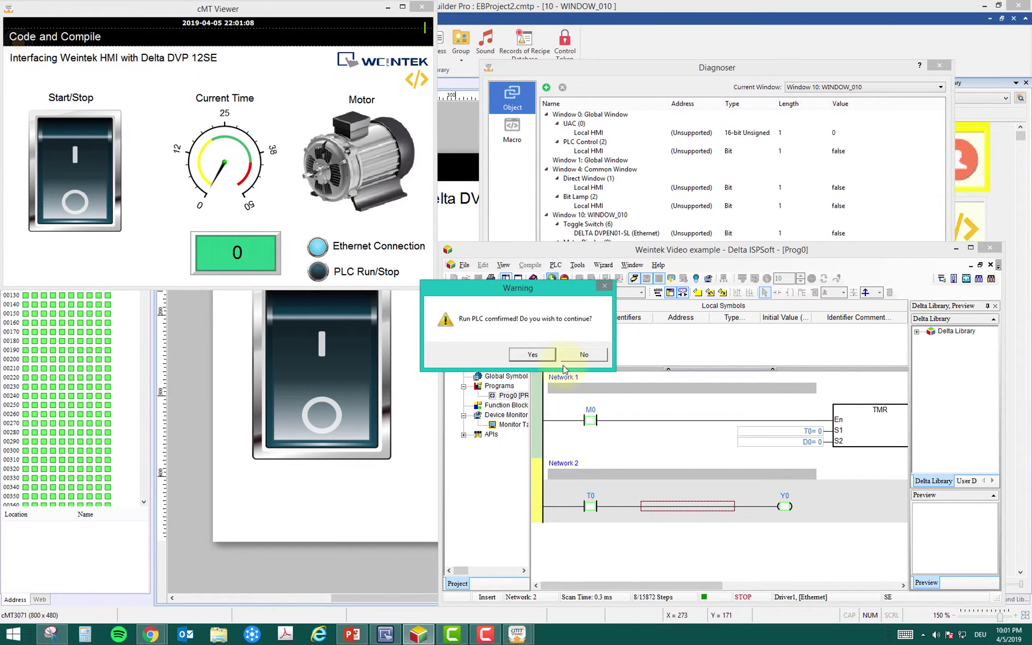
click(546, 358)
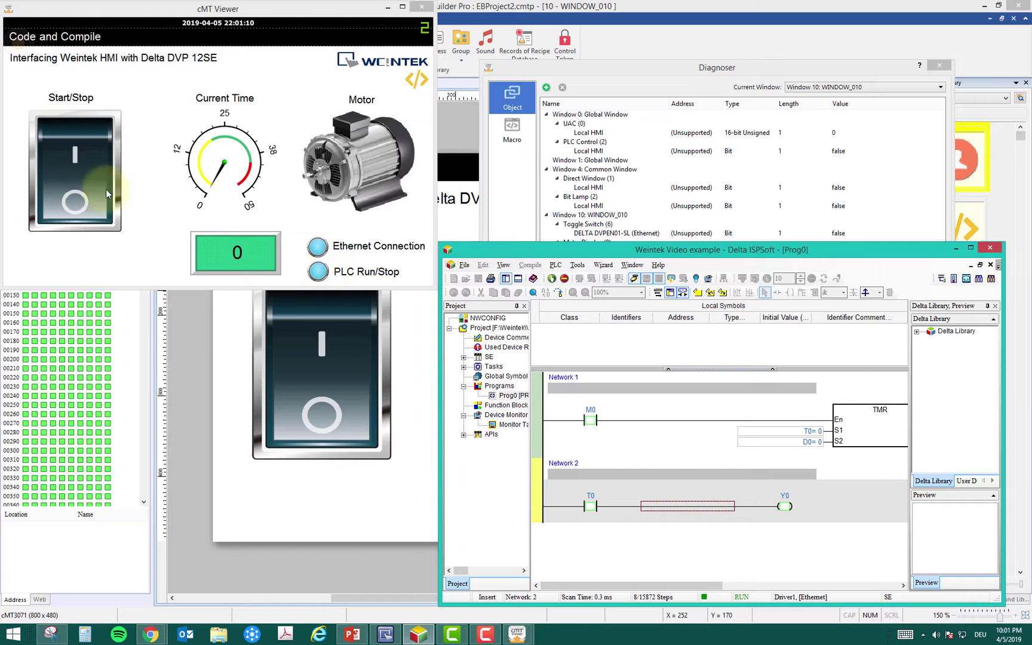
click(83, 156)
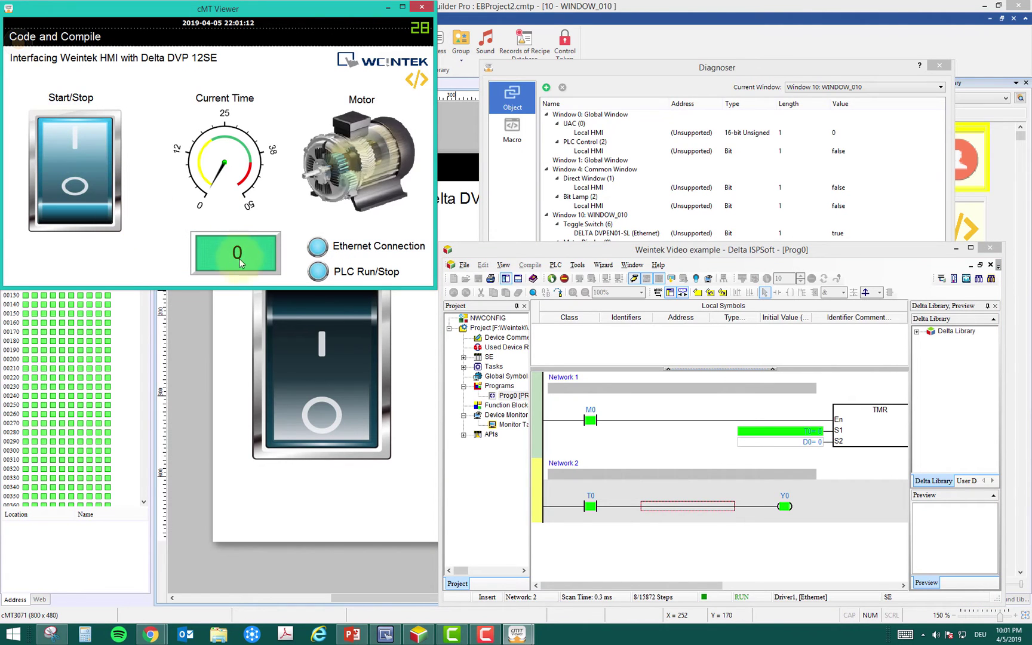
Toggle the Start/Stop motor switch on and off twice
click(71, 195)
click(73, 195)
click(75, 196)
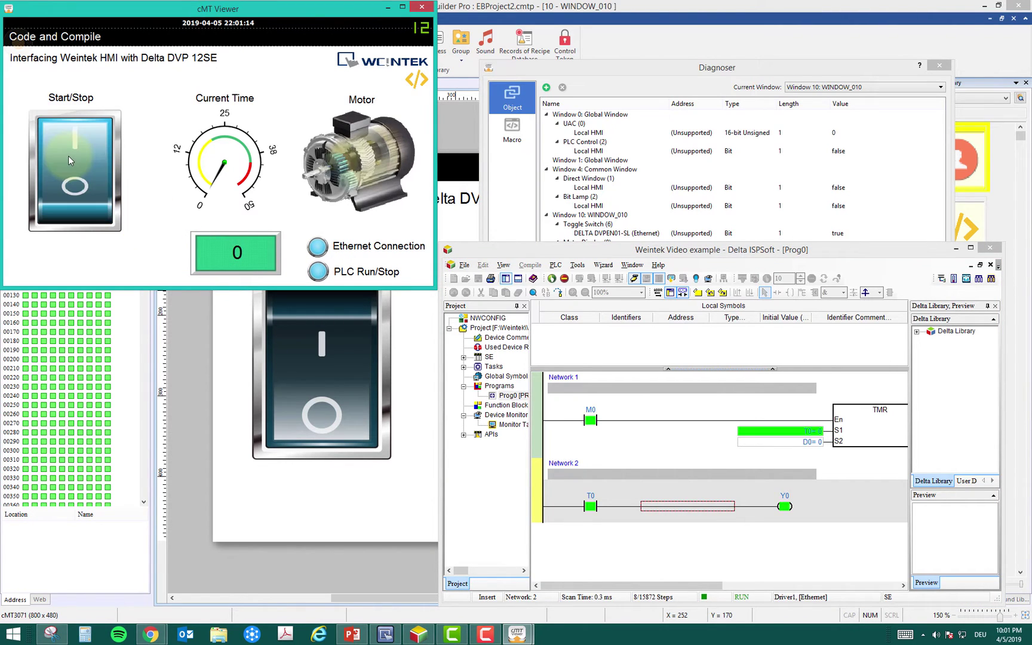
click(76, 196)
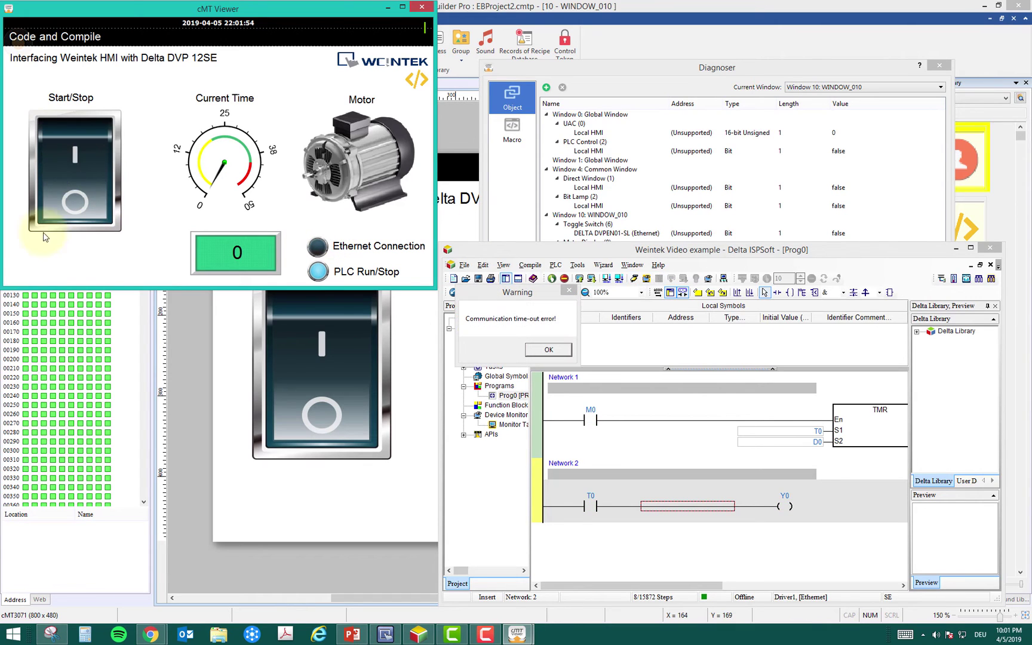
Dismiss the time-out warning and toggle the Diagnoser off and on, then inspect the Bit Lamp (13) entry
click(545, 352)
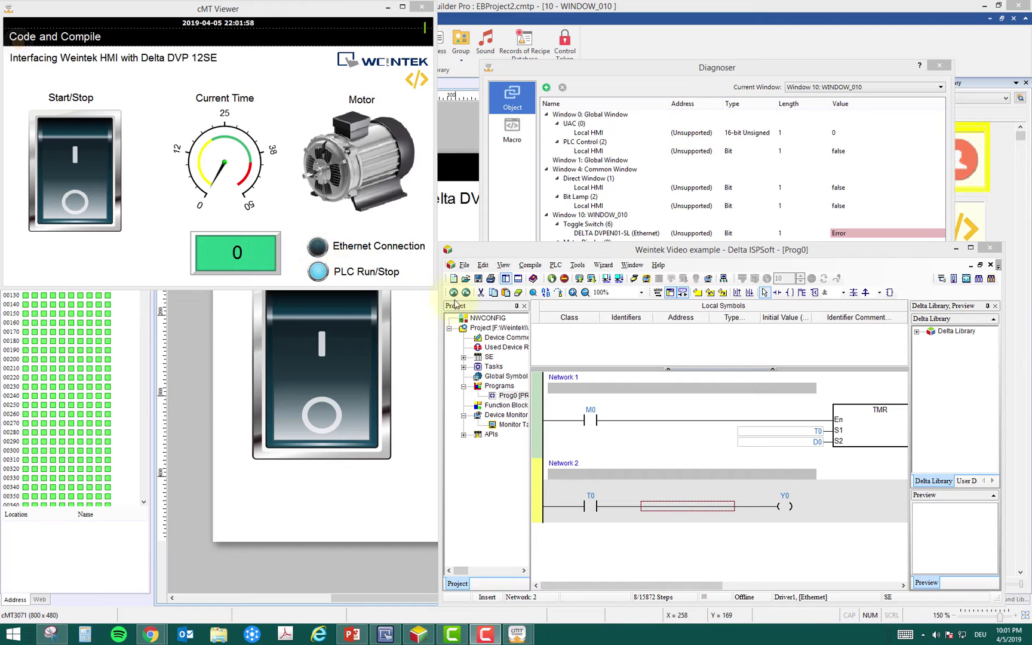
right_click(152, 219)
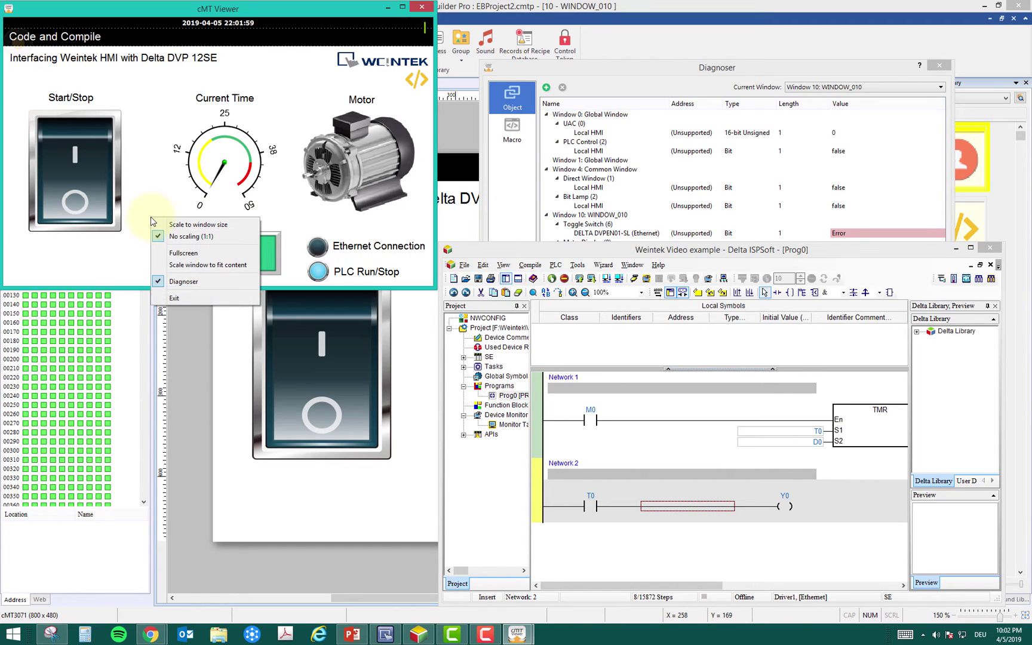
click(192, 285)
right_click(153, 249)
click(167, 289)
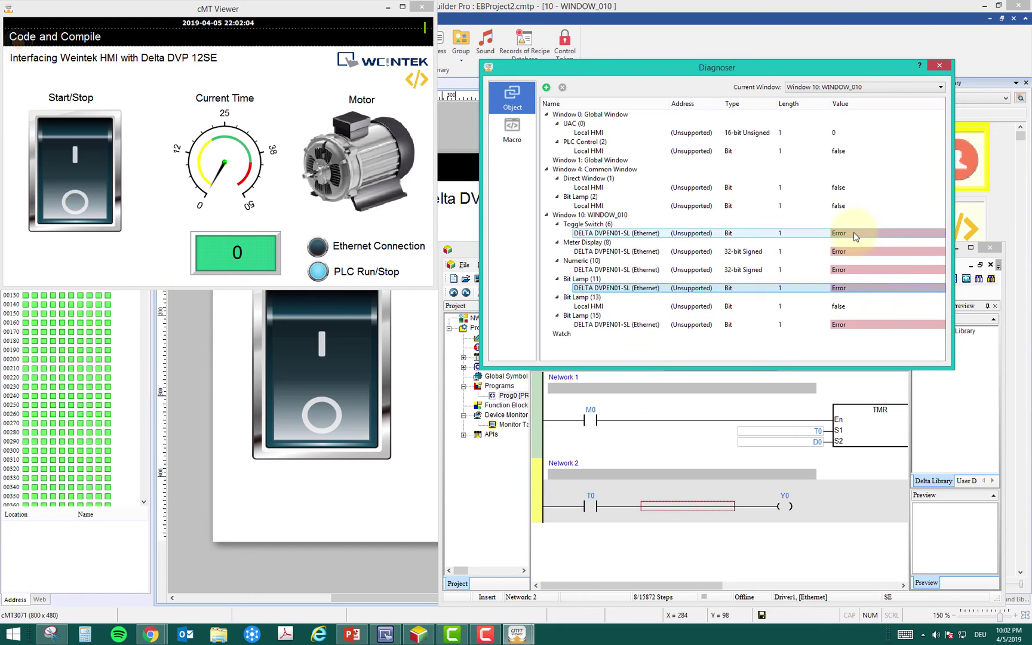
click(830, 306)
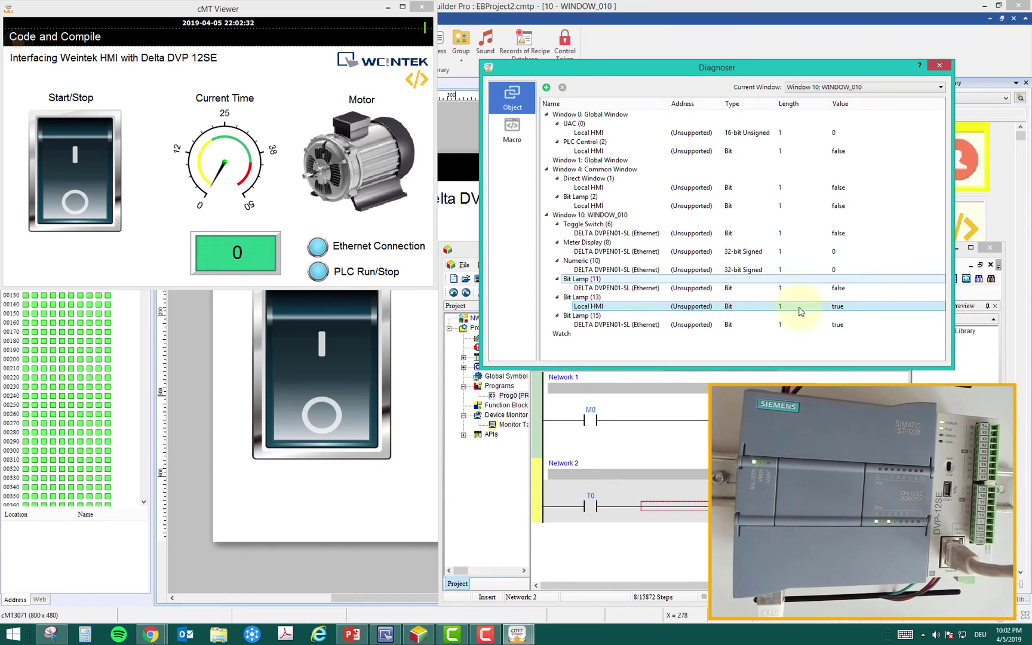
Enter 34 in the numeric field, switch the motor on, and close the Diagnoser
click(221, 259)
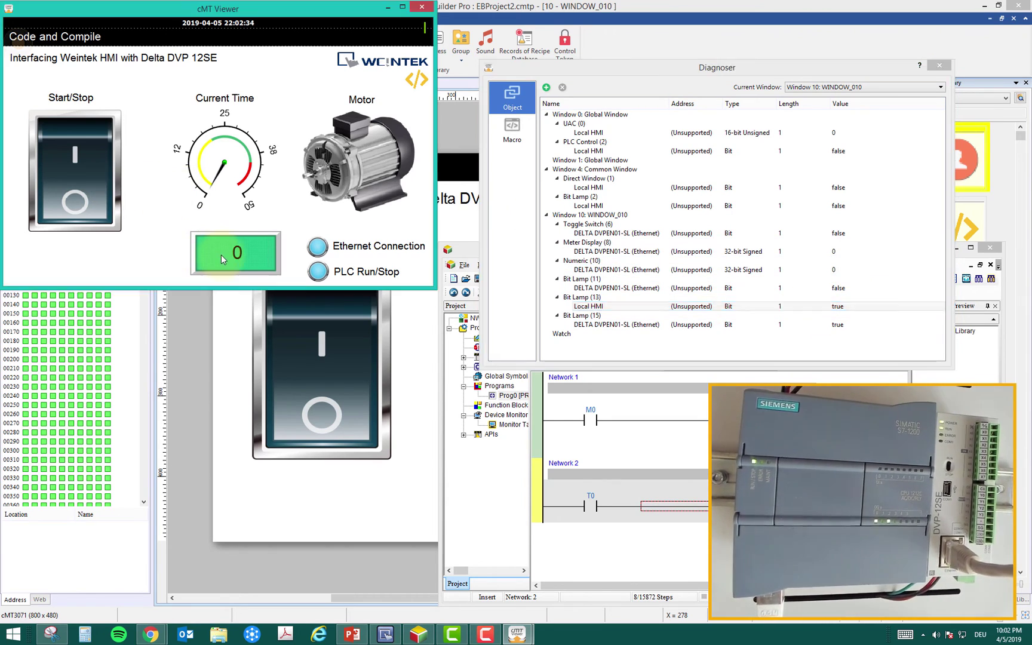
text(34)
key(Return)
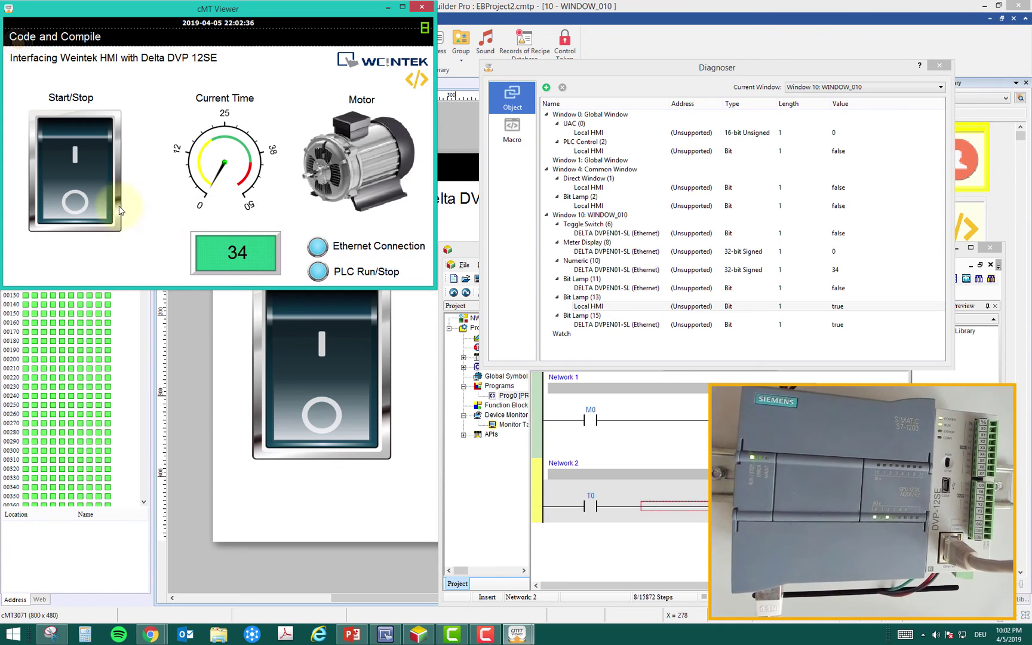
click(86, 164)
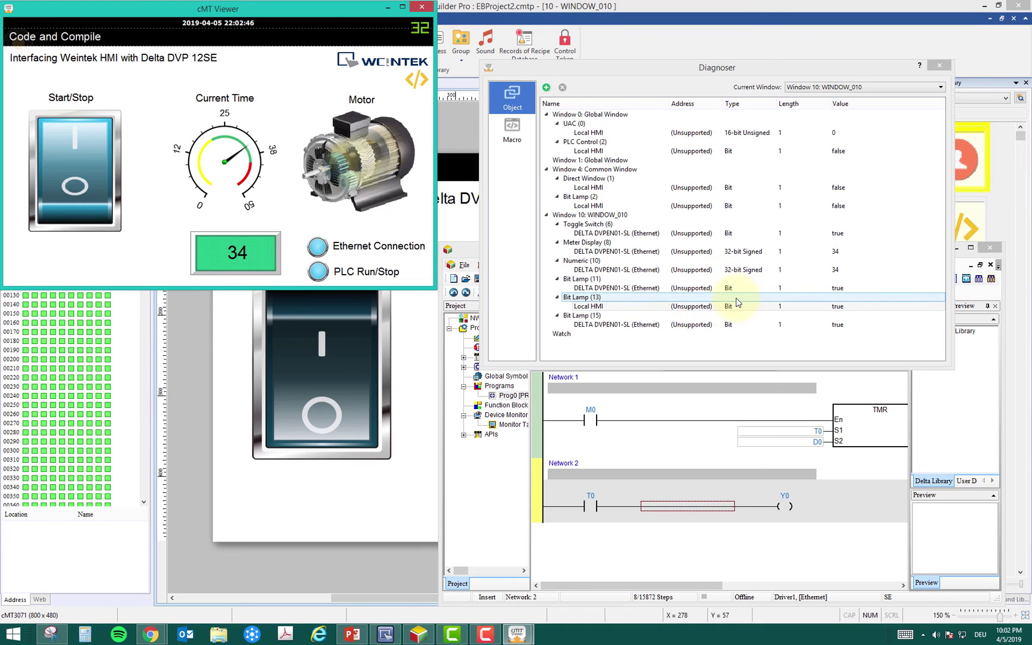
click(942, 67)
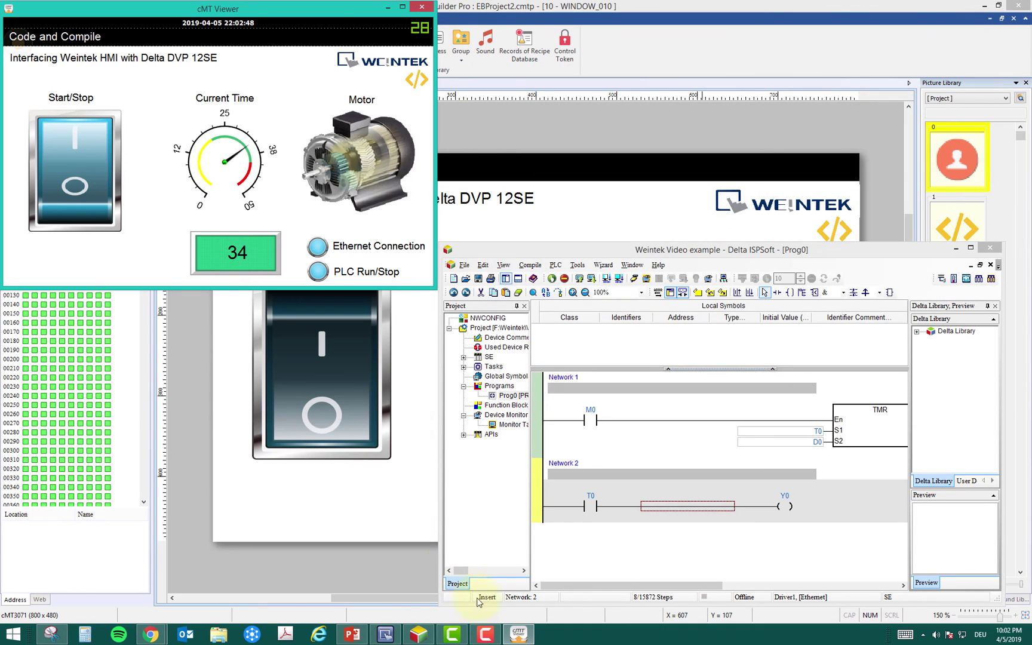
Maximize the slide show and advance through the Step 4 Diagnoser status slide to the robot slide
click(354, 634)
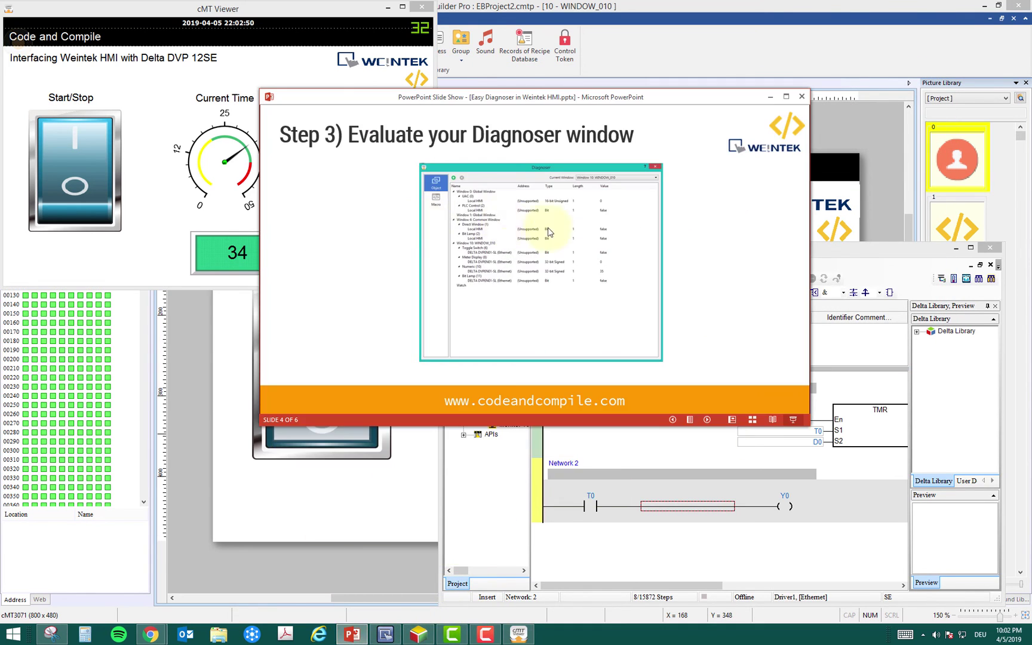
click(787, 97)
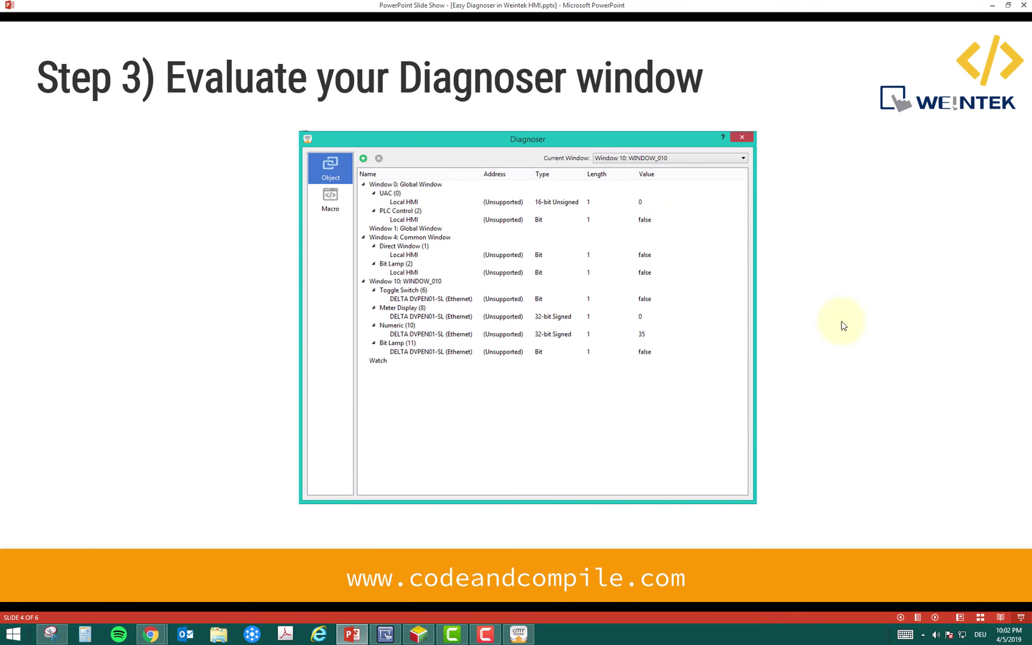
click(891, 410)
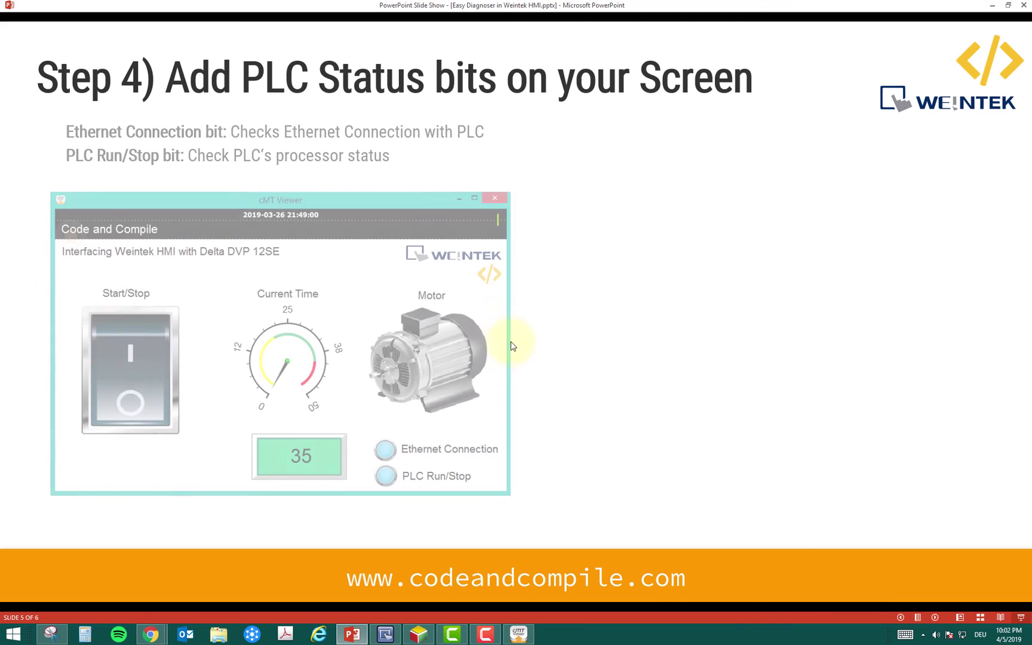
click(510, 326)
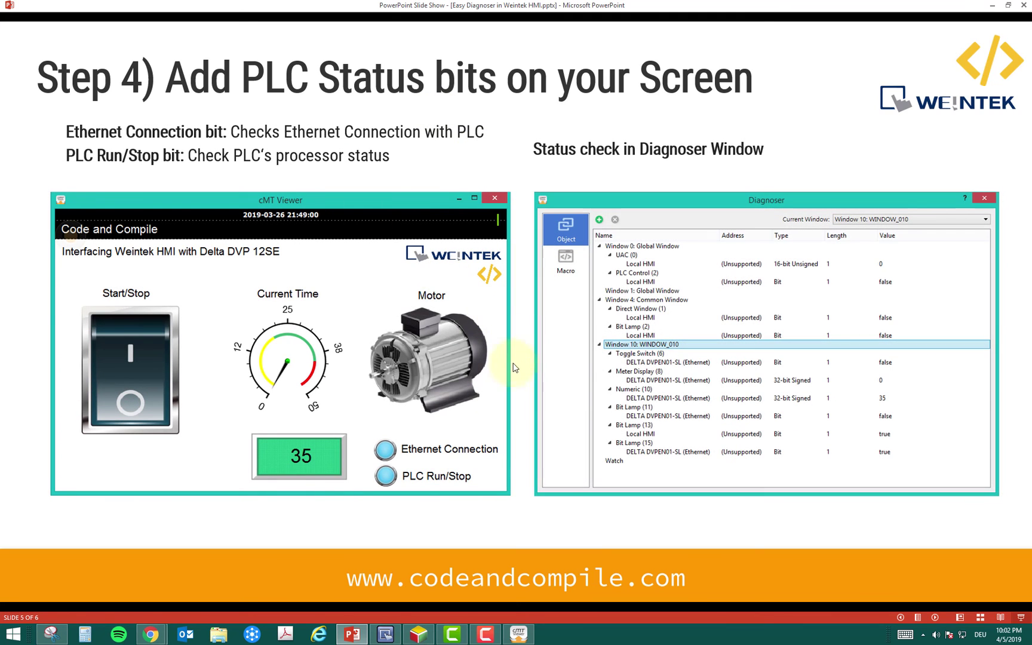
click(507, 411)
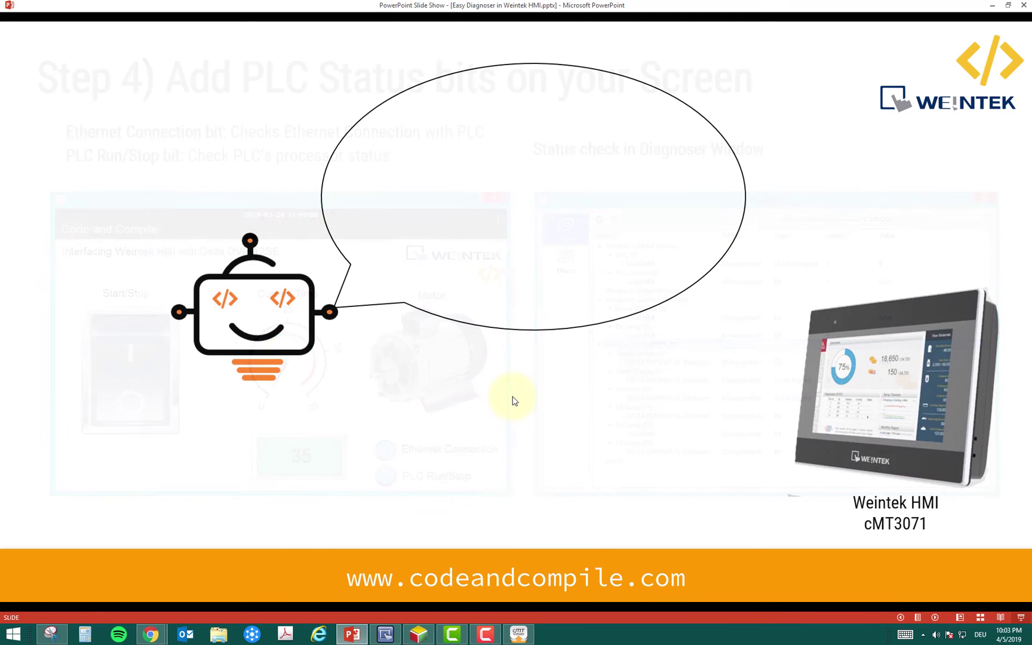